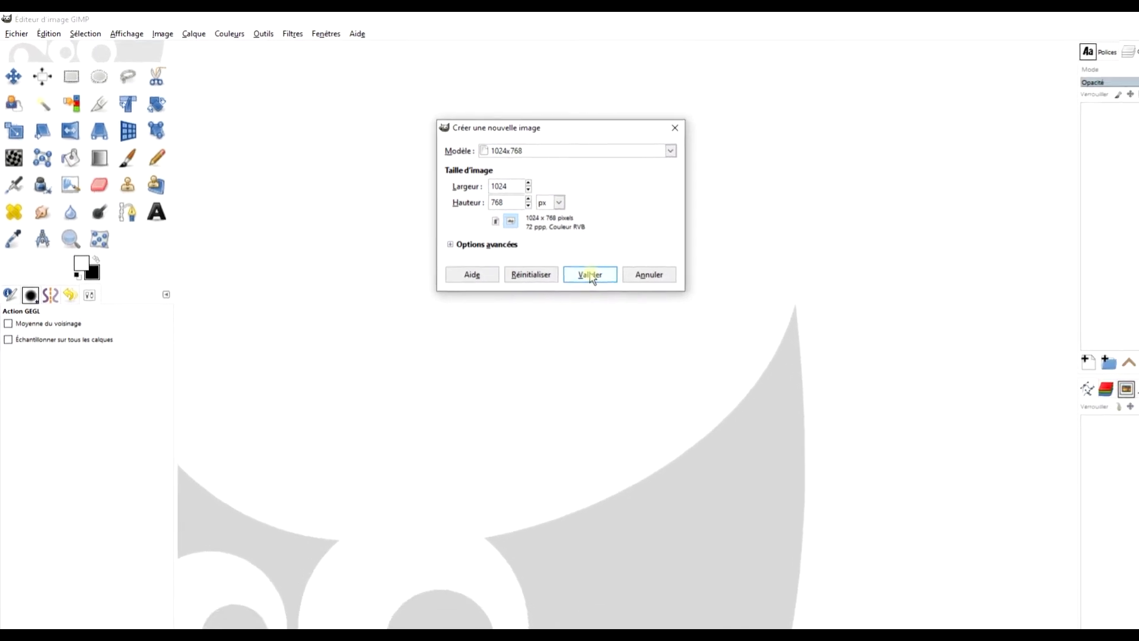
Create a new 1024 × 768 px image and fill its background layer with the white foreground colour.
{"action": "left_click", "coordinate": [613, 284]}
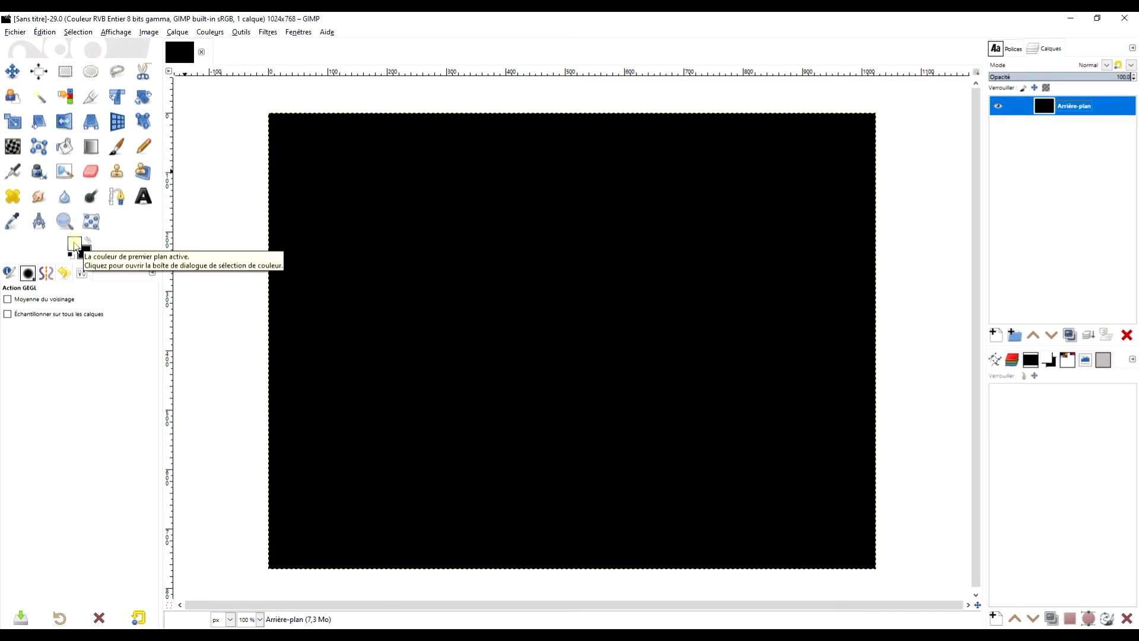
{"action": "left_click_drag", "start_coordinate": [76, 248], "coordinate": [517, 254]}
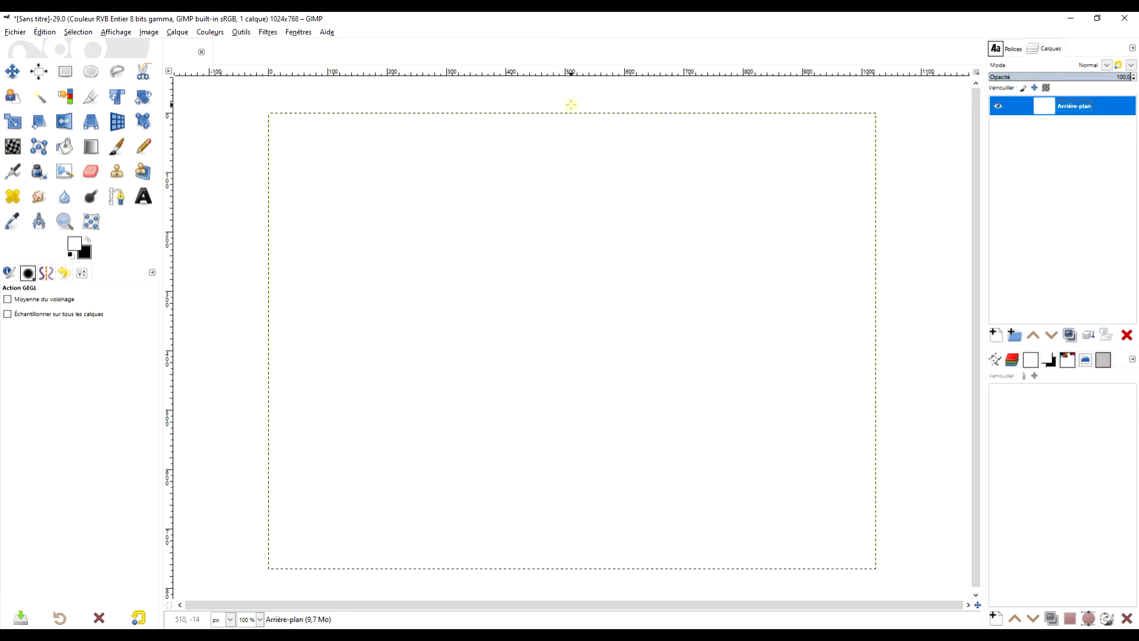
Open the G'MIC-Qt filter on the white layer, restore its window to a smaller size and move it aside.
{"action": "left_click", "coordinate": [268, 34]}
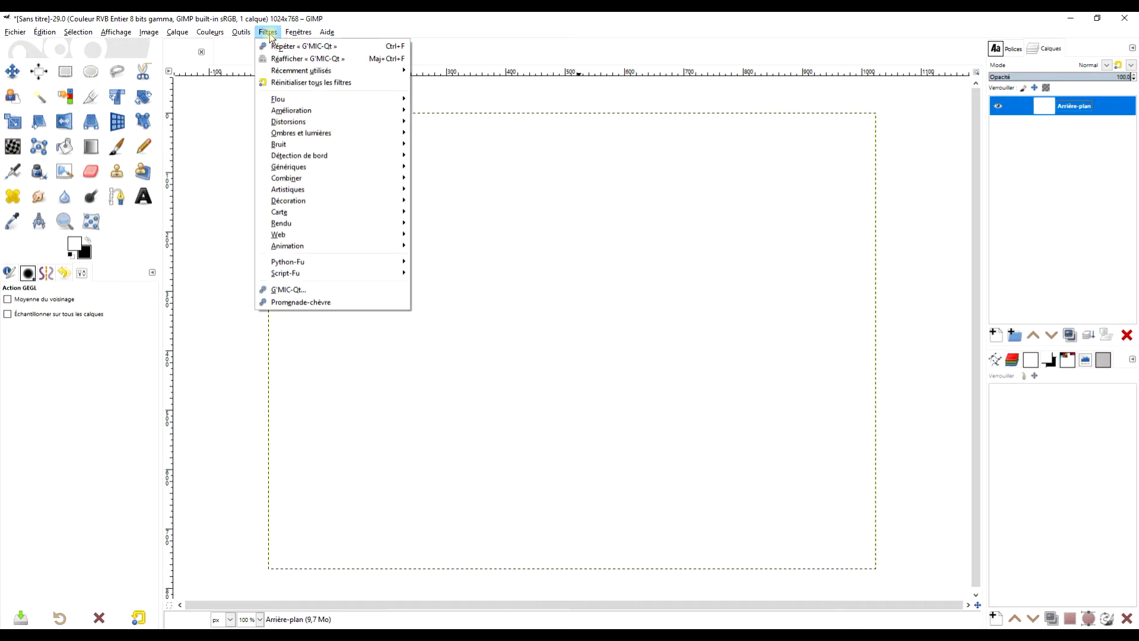
{"action": "left_click", "coordinate": [338, 290]}
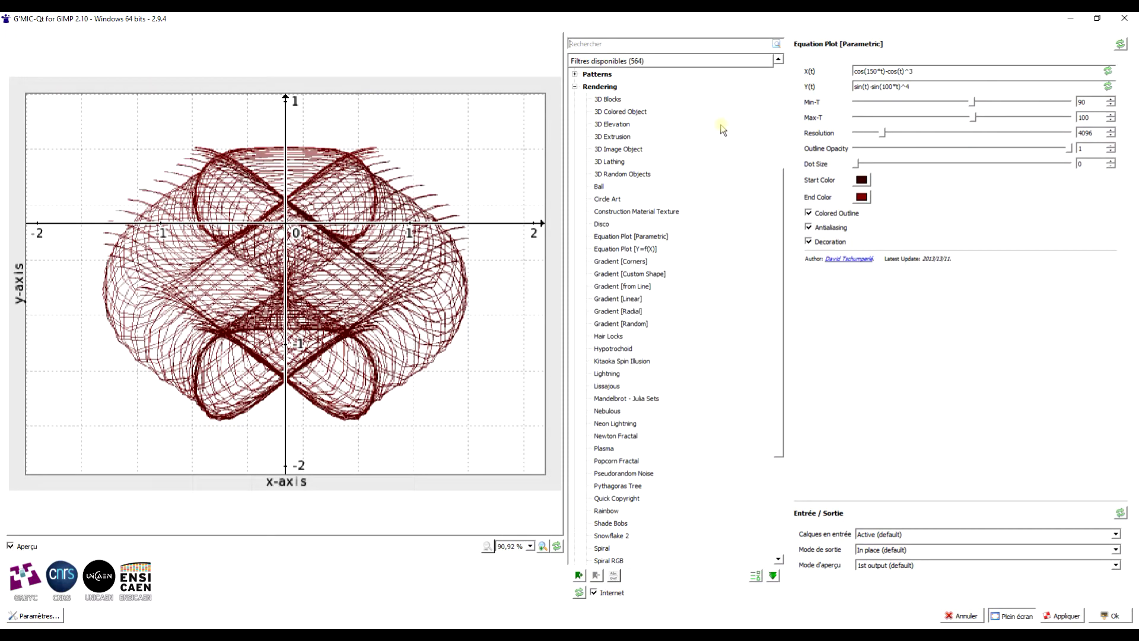
{"action": "left_click", "coordinate": [1098, 19]}
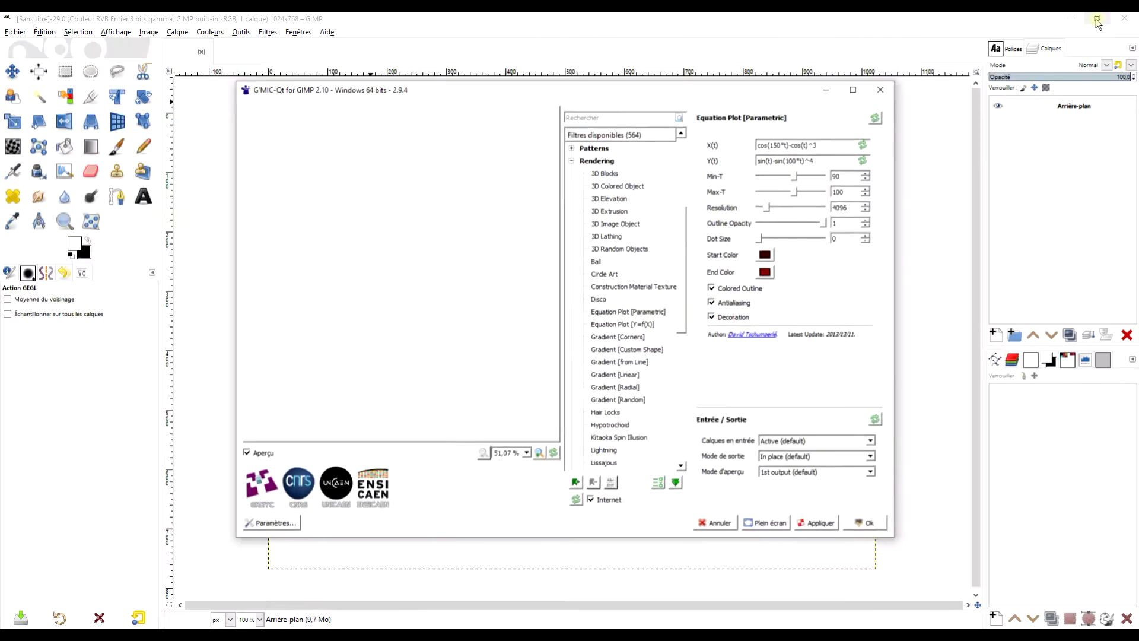
{"action": "left_click_drag", "start_coordinate": [640, 92], "coordinate": [428, 69]}
Search the G'MIC filters for "EQUA" and select Equation Plot [Parametric] under Rendering.
{"action": "left_click", "coordinate": [389, 92]}
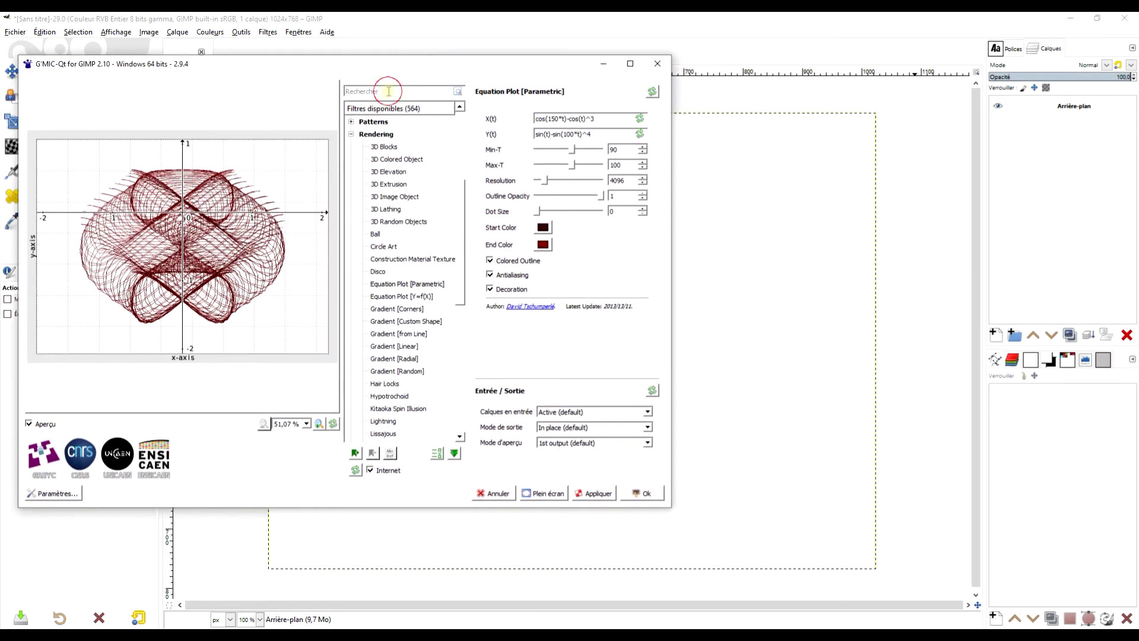
{"action": "type", "text": "EQUA"}
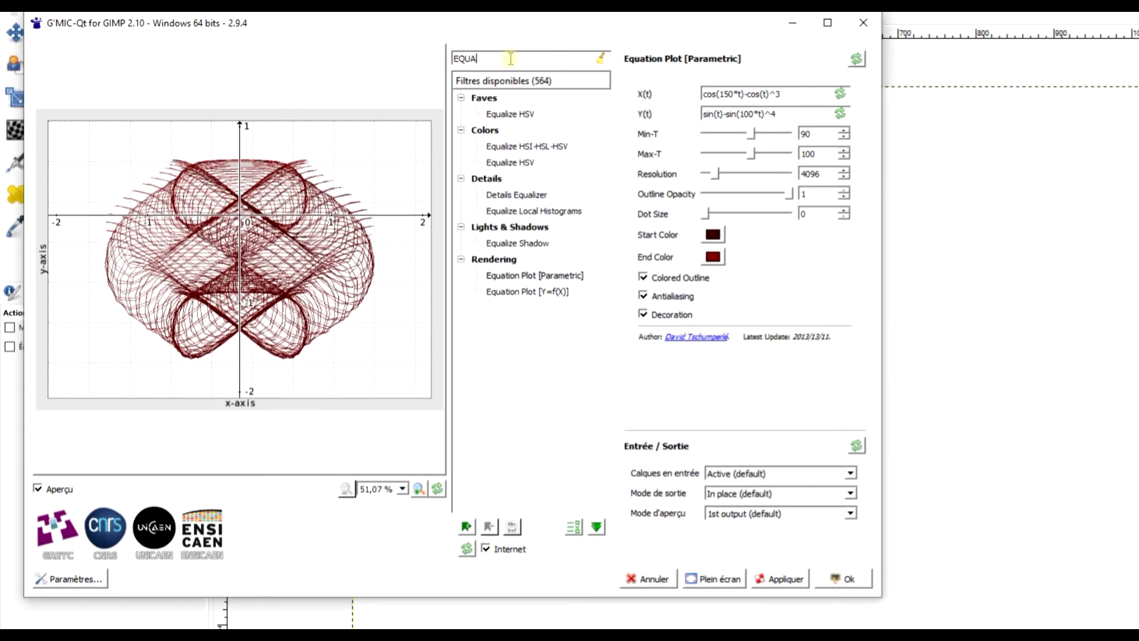
{"action": "left_click", "coordinate": [533, 276]}
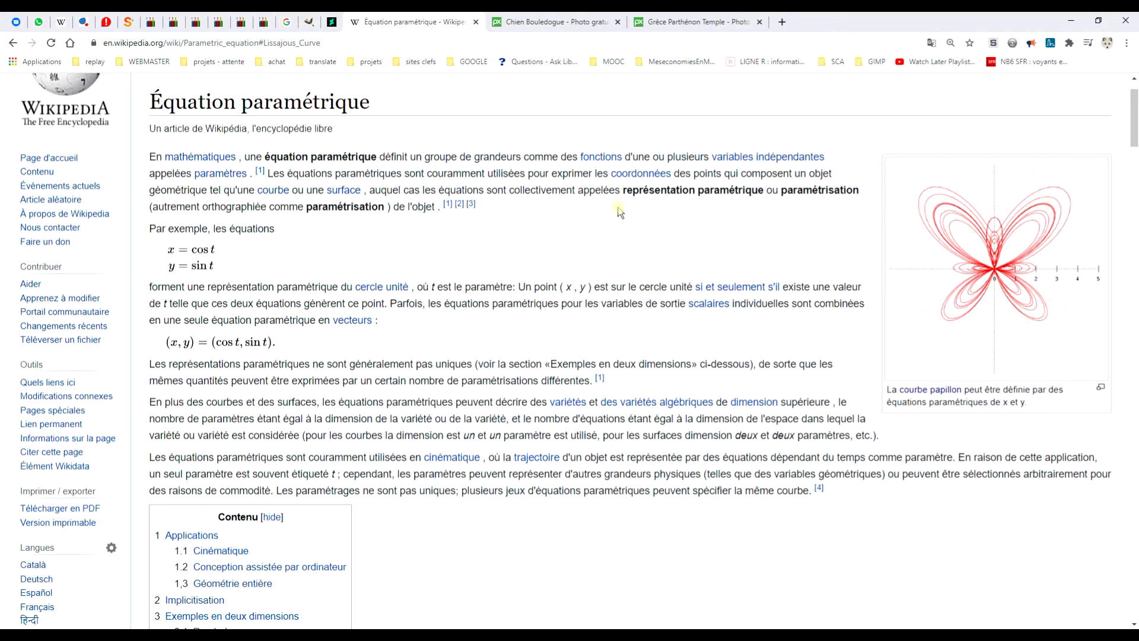
Review the Wikipedia parametric equation article as far as the sophisticated functions examples and open the graphs showing variations of k.
{"action": "scroll", "coordinate": [706, 225], "scroll_direction": "down", "scroll_amount": 17}
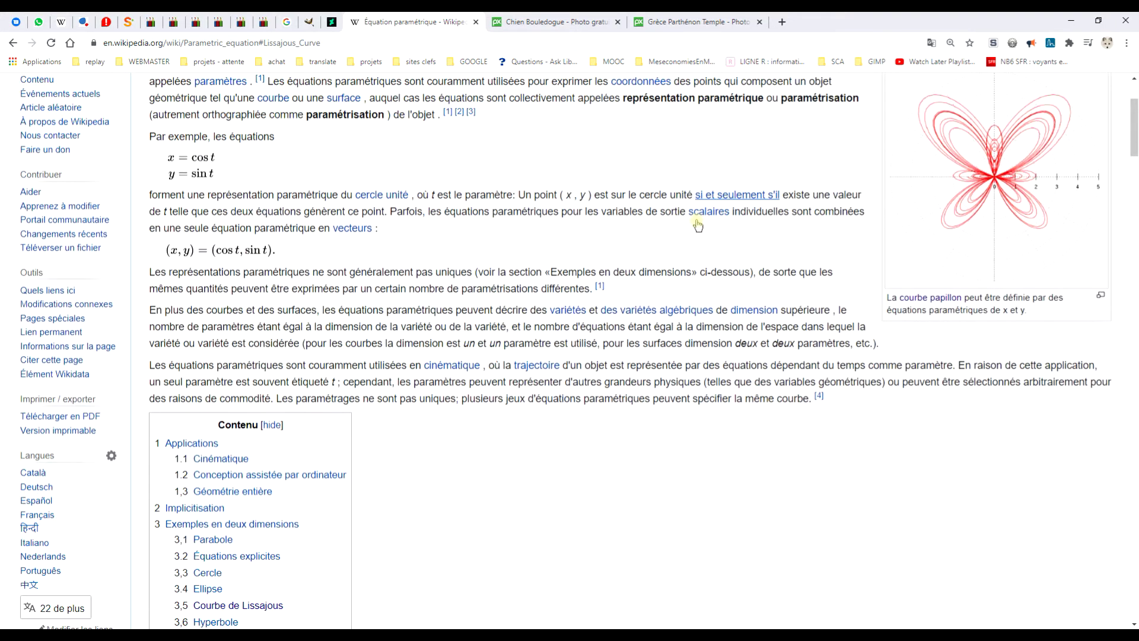
{"action": "scroll", "coordinate": [697, 222], "scroll_direction": "down", "scroll_amount": 20}
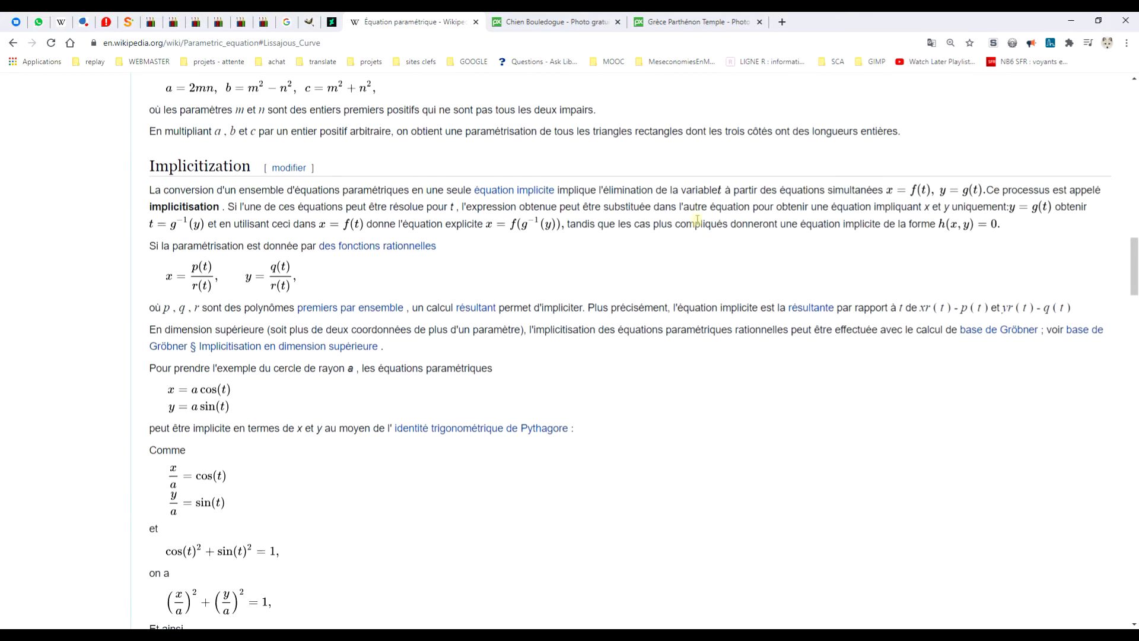
{"action": "scroll", "coordinate": [698, 222], "scroll_direction": "up", "scroll_amount": 3}
{"action": "scroll", "coordinate": [715, 223], "scroll_direction": "down", "scroll_amount": 12}
{"action": "scroll", "coordinate": [1000, 278], "scroll_direction": "up", "scroll_amount": 1}
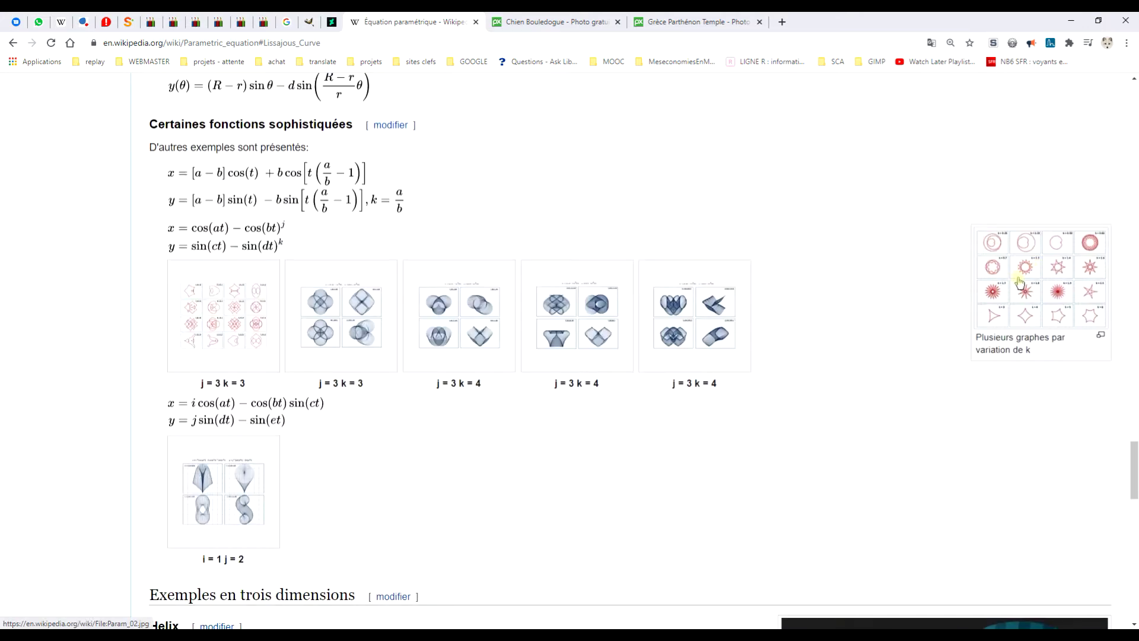
{"action": "left_click", "coordinate": [1017, 279]}
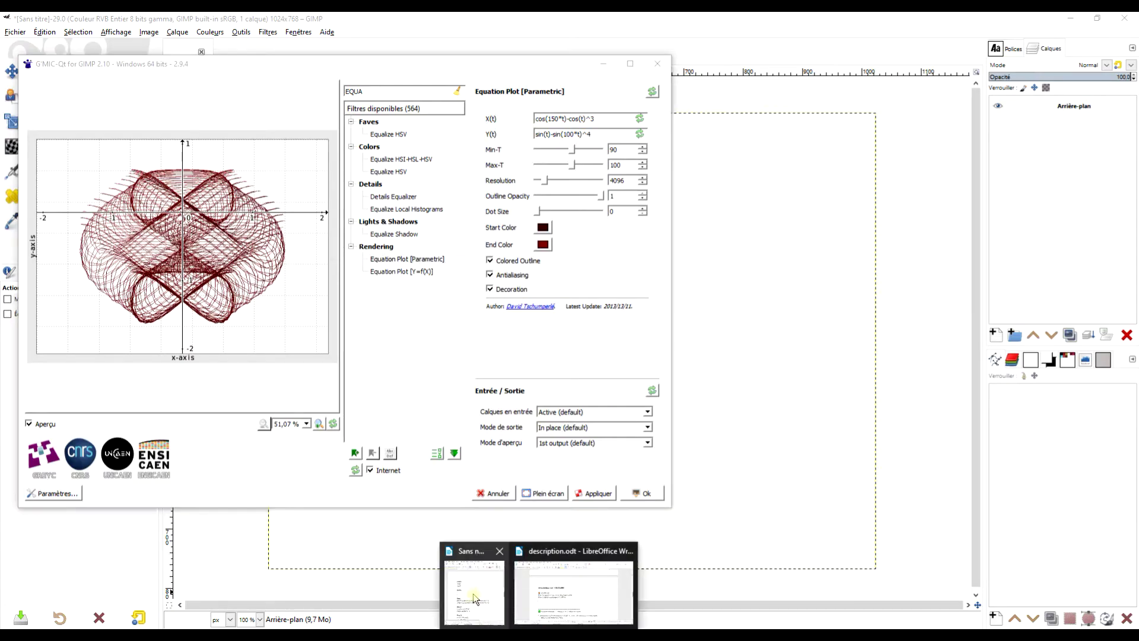
Switch to the LibreOffice Writer formula notes, fit them beside the filter window, and reset the Equation Plot parameters to their defaults.
{"action": "left_click", "coordinate": [574, 574]}
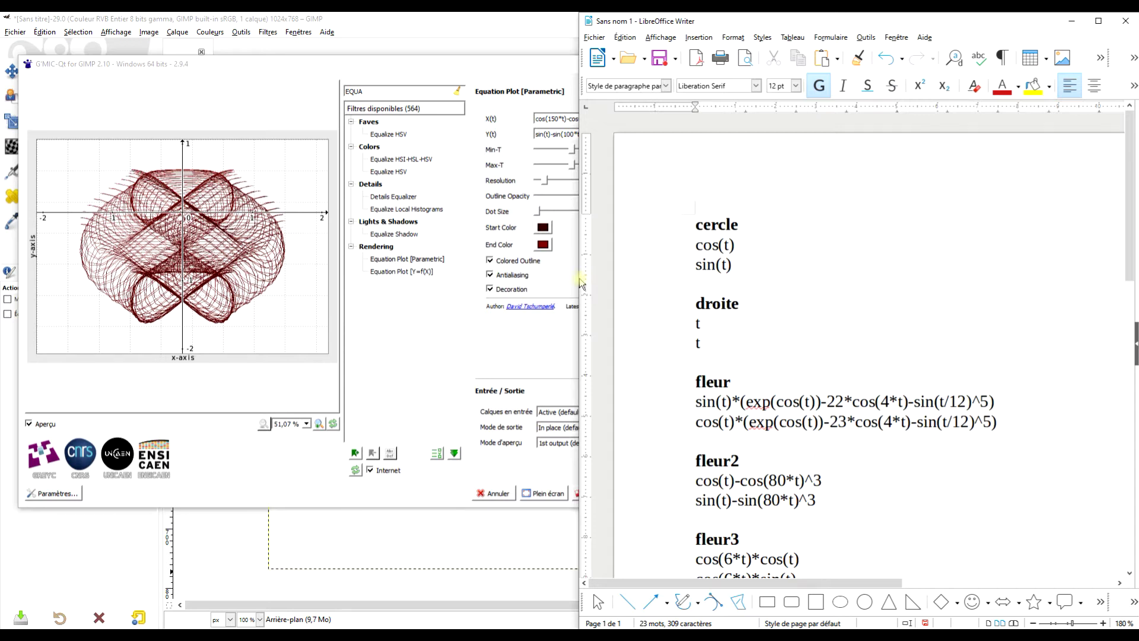
{"action": "left_click_drag", "start_coordinate": [577, 278], "coordinate": [678, 270]}
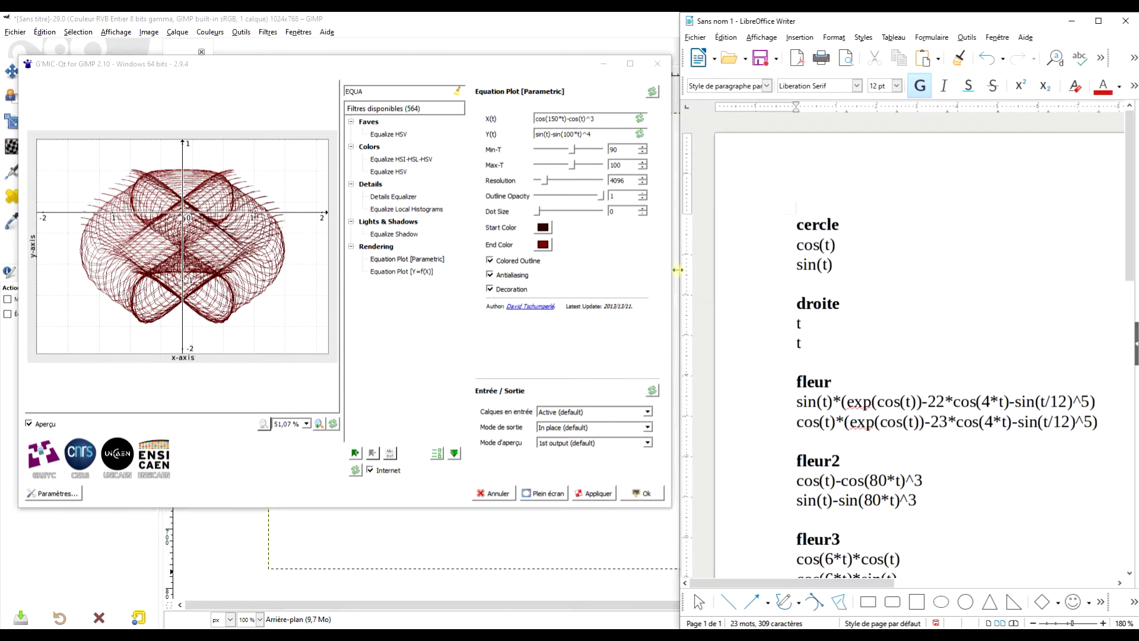
{"action": "left_click", "coordinate": [652, 91]}
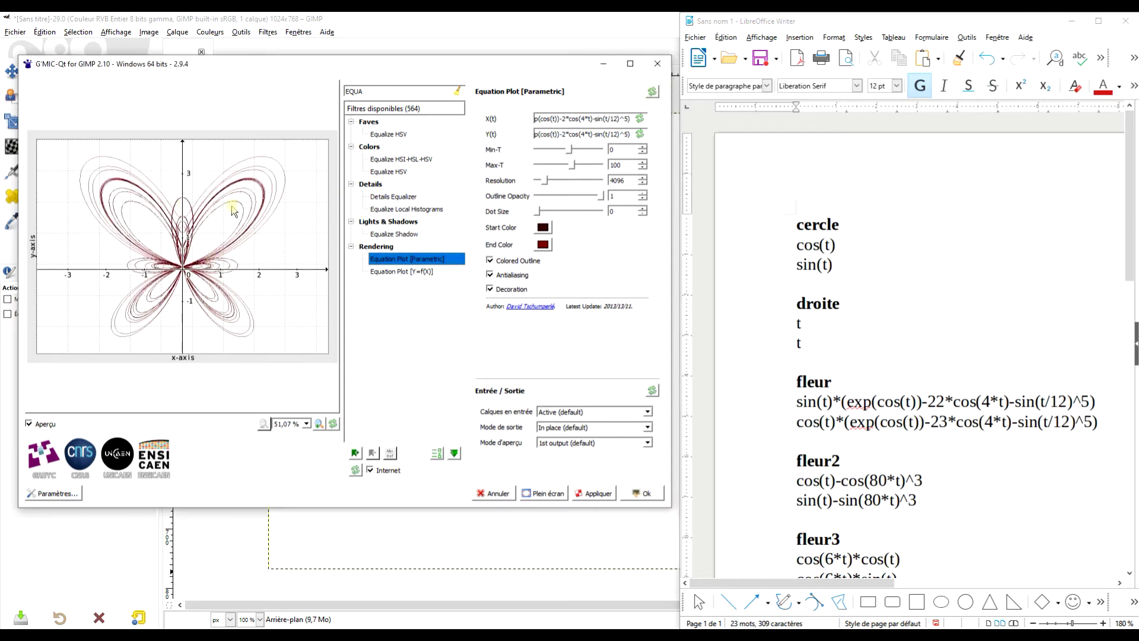
Copy the circle's first formula from the notes and set X(t) to cos(t).
{"action": "left_click", "coordinate": [836, 248]}
{"action": "triple_click", "coordinate": [838, 246]}
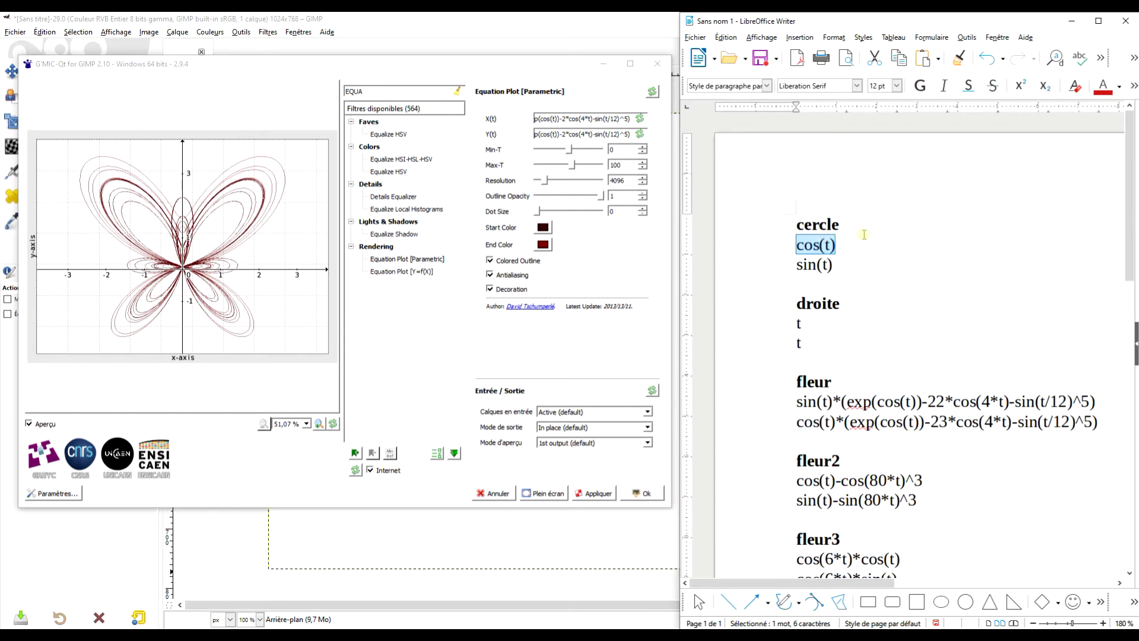
{"action": "key", "text": "ctrl+c"}
{"action": "left_click", "coordinate": [576, 122]}
{"action": "triple_click", "coordinate": [575, 120]}
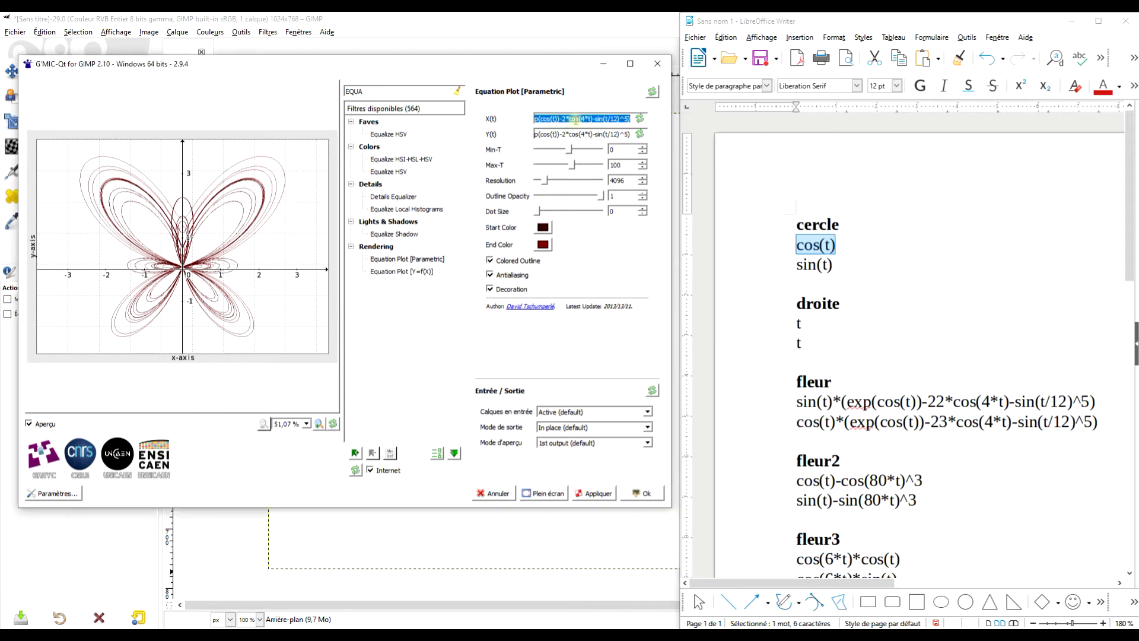
{"action": "key", "text": "ctrl+v"}
Copy the circle's second formula from the notes and set Y(t) to sin(t).
{"action": "left_click", "coordinate": [813, 265]}
{"action": "triple_click", "coordinate": [813, 264]}
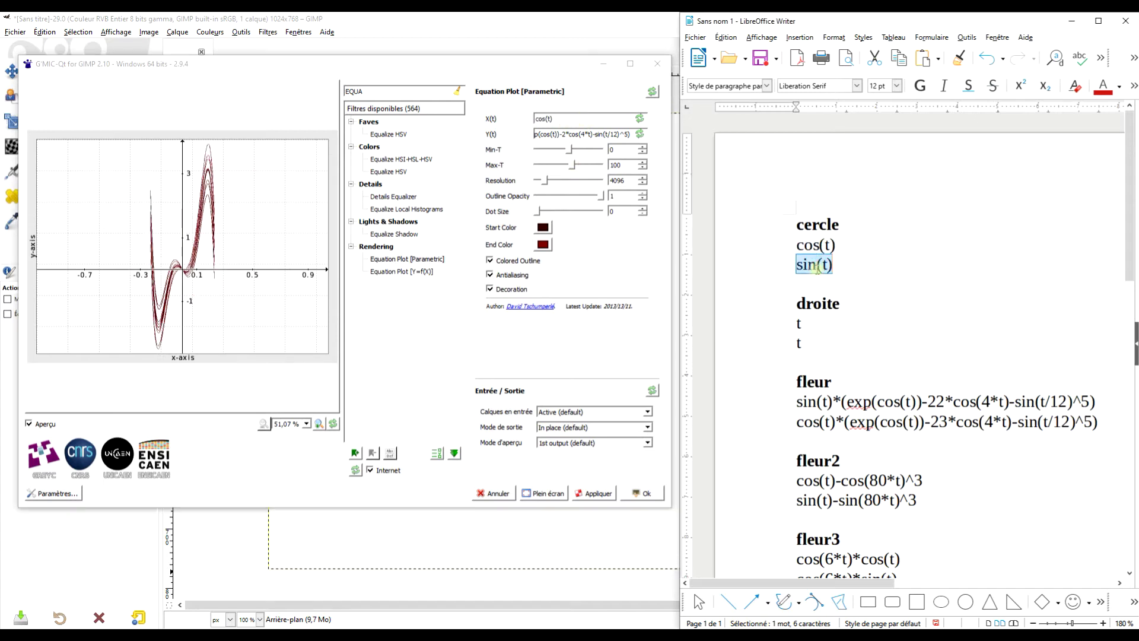
{"action": "key", "text": "ctrl+c"}
{"action": "left_click", "coordinate": [574, 135]}
{"action": "triple_click", "coordinate": [574, 136]}
{"action": "key", "text": "ctrl+v"}
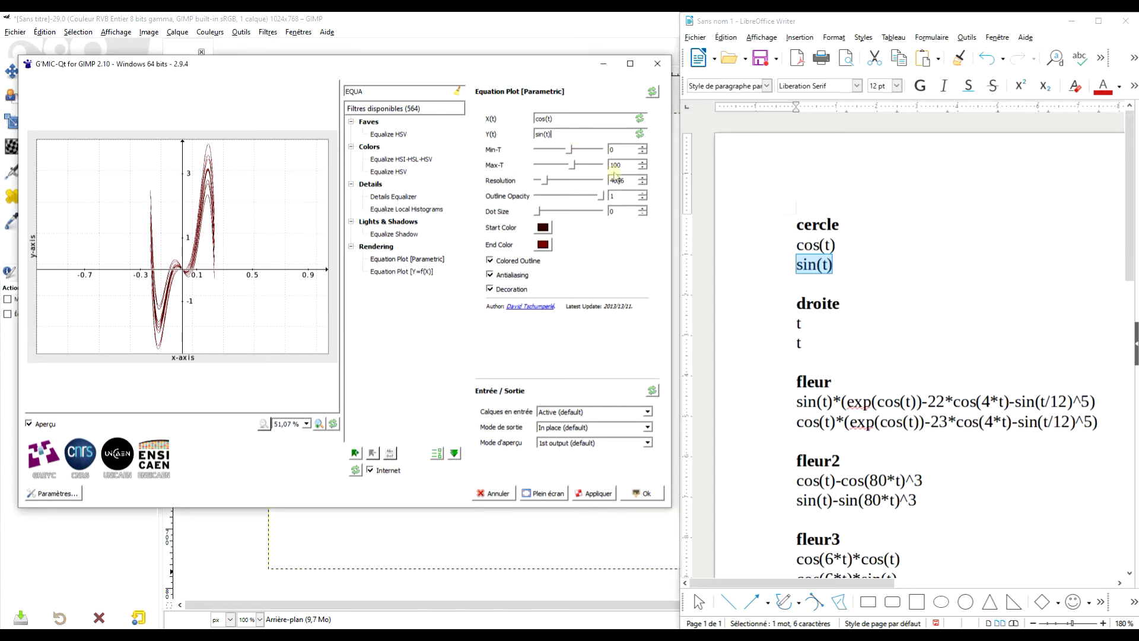
{"action": "left_click", "coordinate": [586, 118]}
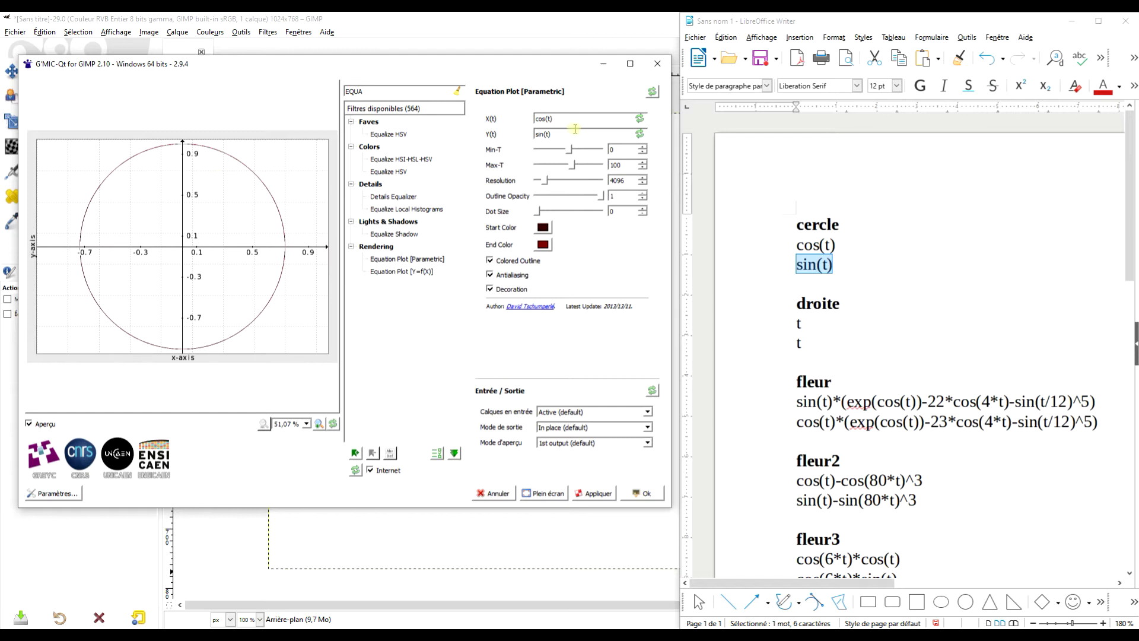
Replace both X(t) and Y(t) with the straight line formula t from the notes.
{"action": "double_click", "coordinate": [799, 321]}
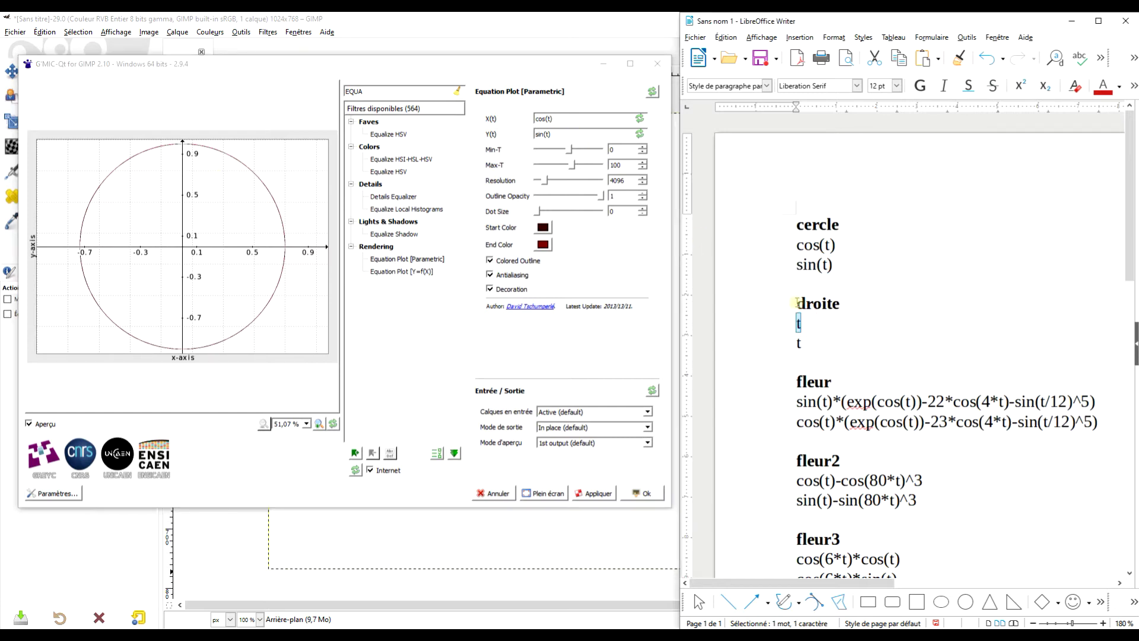
{"action": "key", "text": "ctrl+c"}
{"action": "mouse_move", "coordinate": [552, 119]}
{"action": "left_mouse_down"}
{"action": "mouse_move", "coordinate": [536, 118]}
{"action": "mouse_move", "coordinate": [537, 134]}
{"action": "left_mouse_up"}
{"action": "key", "text": "ctrl+v"}
{"action": "key", "text": "ctrl+v"}
Offset the straight line by setting X(t) to t+2 and Y(t) to t-5.
{"action": "left_click", "coordinate": [556, 118]}
{"action": "type", "text": "+2"}
{"action": "left_click", "coordinate": [545, 134]}
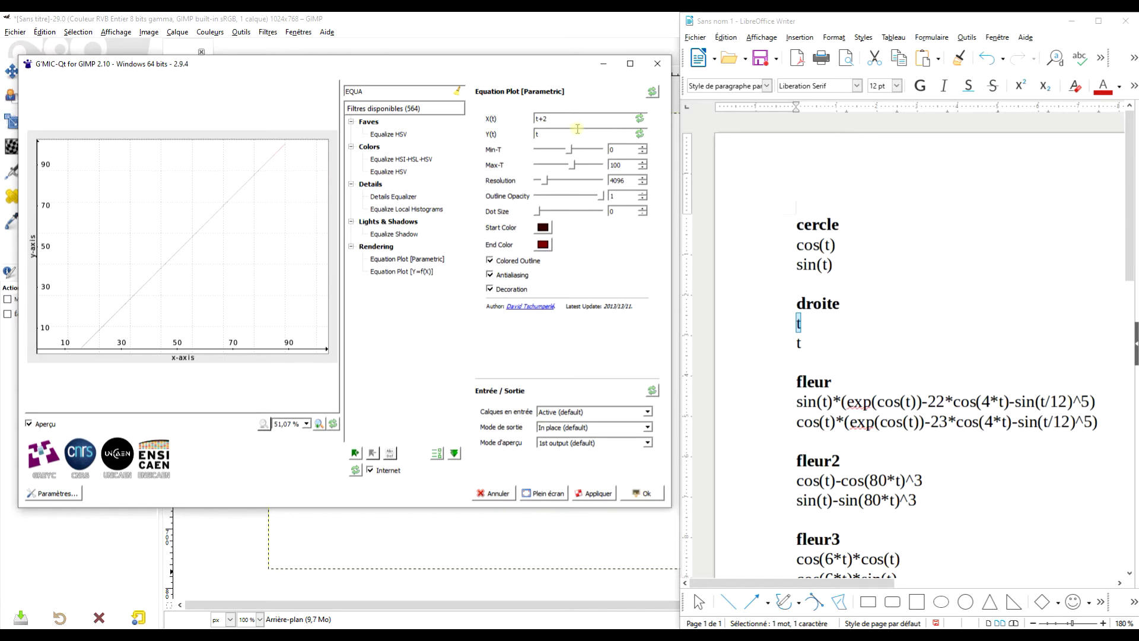
{"action": "type", "text": "-5"}
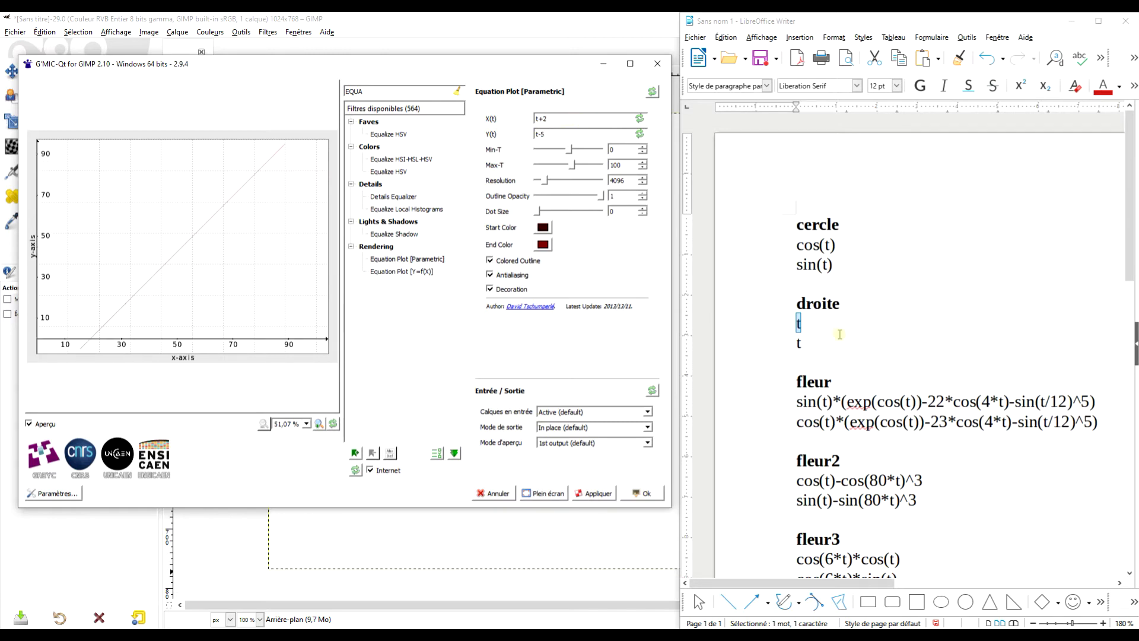
Copy the first "fleur" formula from the notes and set X(t) to sin(t)*(exp(cos(t))-22*cos(4*t)-sin(t/12)^5).
{"action": "scroll", "coordinate": [918, 334], "scroll_direction": "down", "scroll_amount": 3}
{"action": "triple_click", "coordinate": [805, 294]}
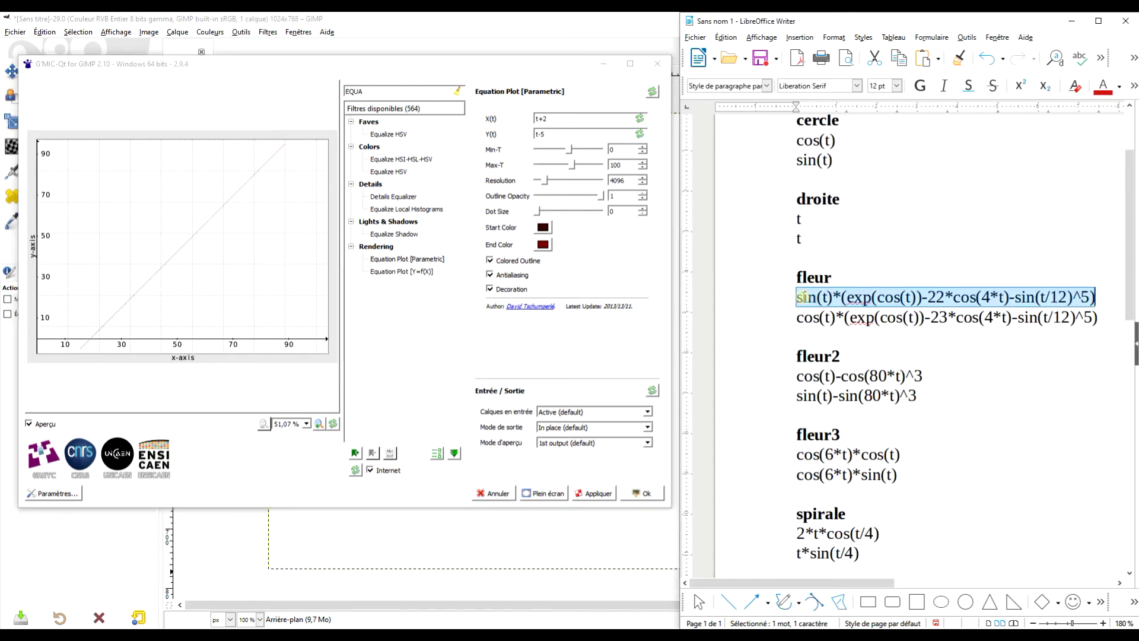
{"action": "key", "text": "ctrl+c"}
{"action": "left_click", "coordinate": [575, 118]}
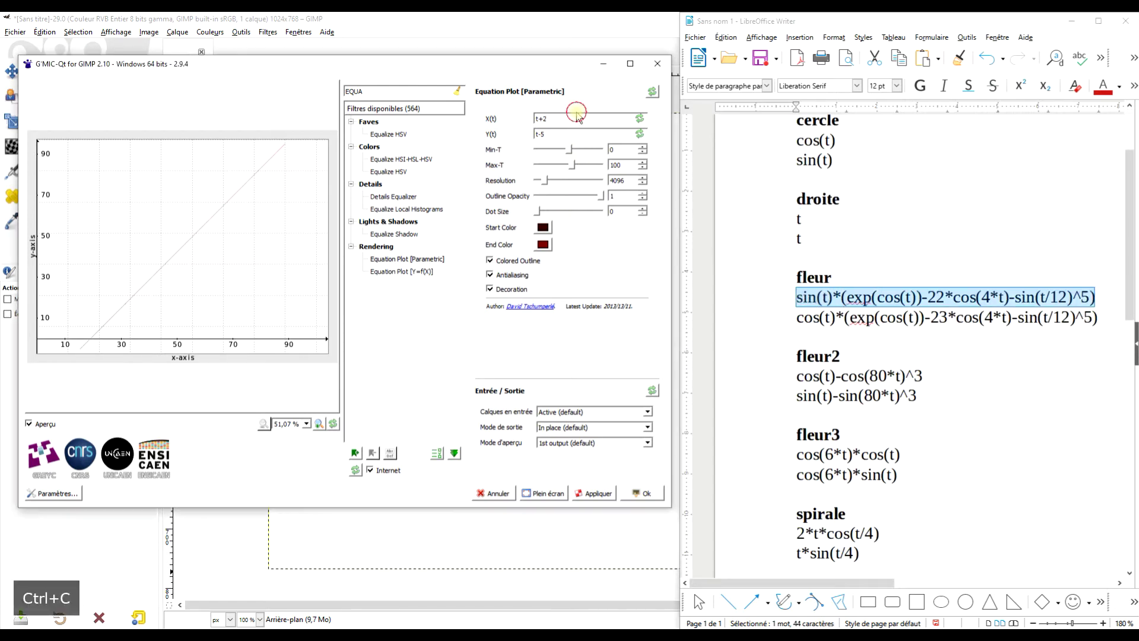
{"action": "double_click", "coordinate": [575, 118]}
{"action": "key", "text": "ctrl+v"}
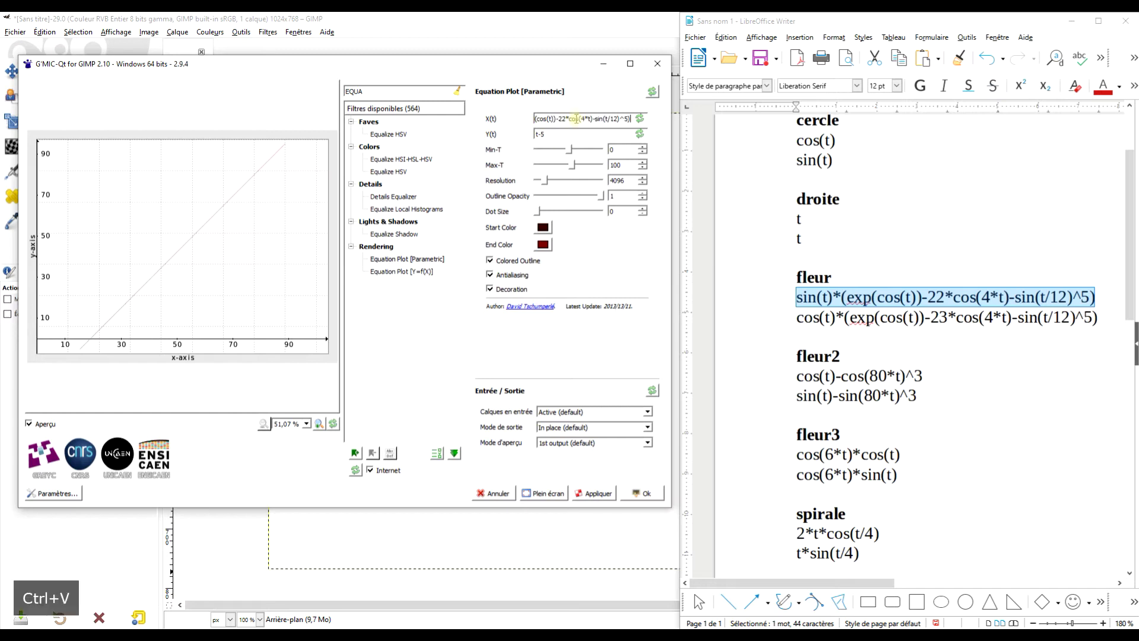
Copy the second "fleur" formula from the notes and set Y(t) to cos(t)*(exp(cos(t))-23*cos(4*t)-sin(t/12)^5).
{"action": "triple_click", "coordinate": [874, 319]}
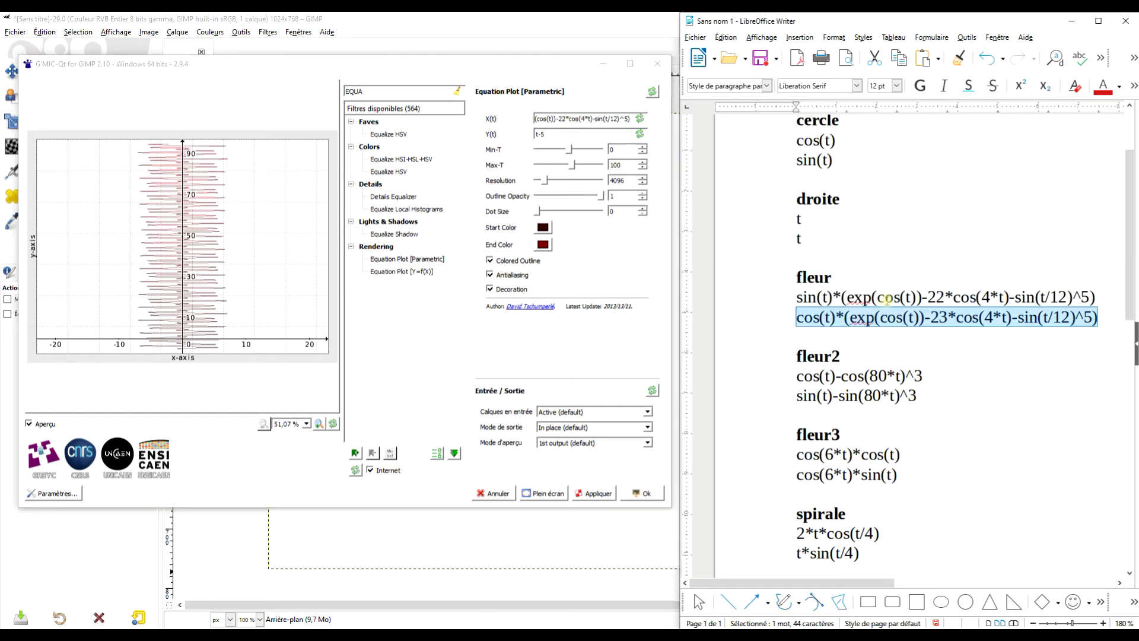
{"action": "key", "text": "ctrl+c"}
{"action": "double_click", "coordinate": [567, 135]}
{"action": "key", "text": "ctrl+v"}
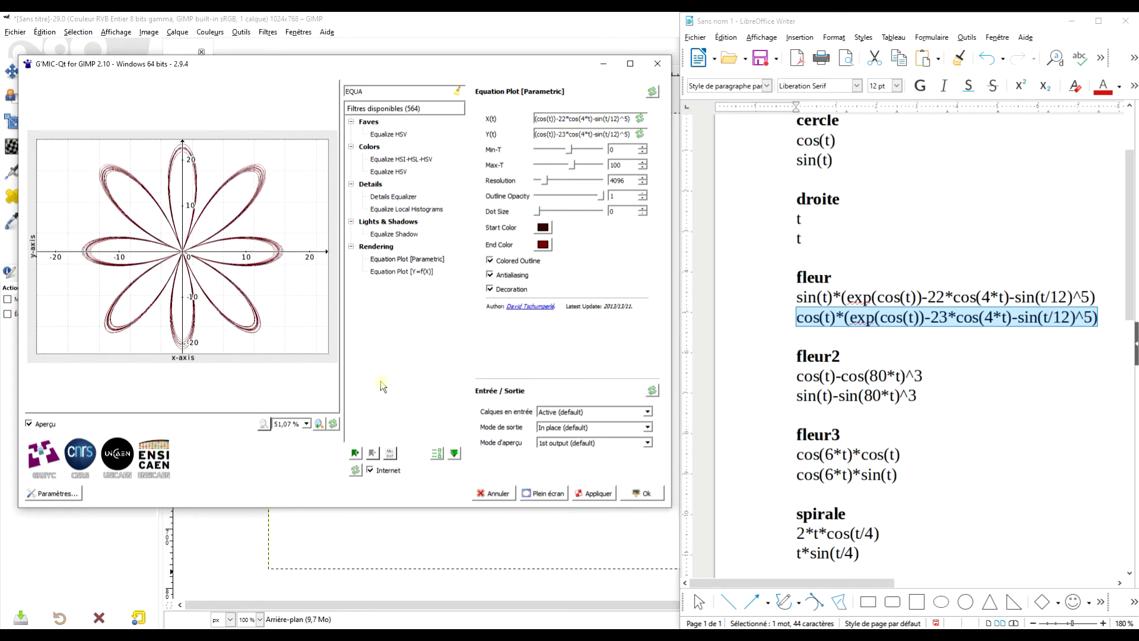
Copy the first "fleur2" formula from the notes and set X(t) to cos(t)-cos(80*t)^3.
{"action": "scroll", "coordinate": [898, 300], "scroll_direction": "down", "scroll_amount": 3}
{"action": "left_click", "coordinate": [837, 265]}
{"action": "triple_click", "coordinate": [836, 266]}
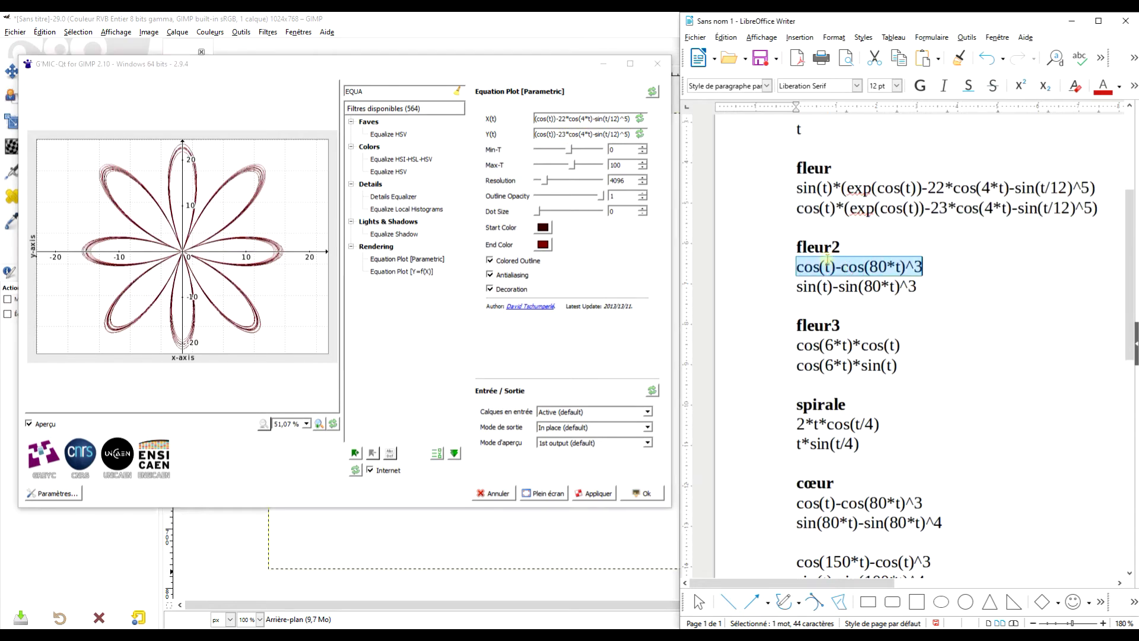
{"action": "key", "text": "ctrl+c"}
{"action": "triple_click", "coordinate": [614, 119]}
{"action": "key", "text": "ctrl+v"}
Copy the second "fleur2" formula from the notes and set Y(t) to sin(t)-sin(80*t)^3.
{"action": "left_click", "coordinate": [861, 287]}
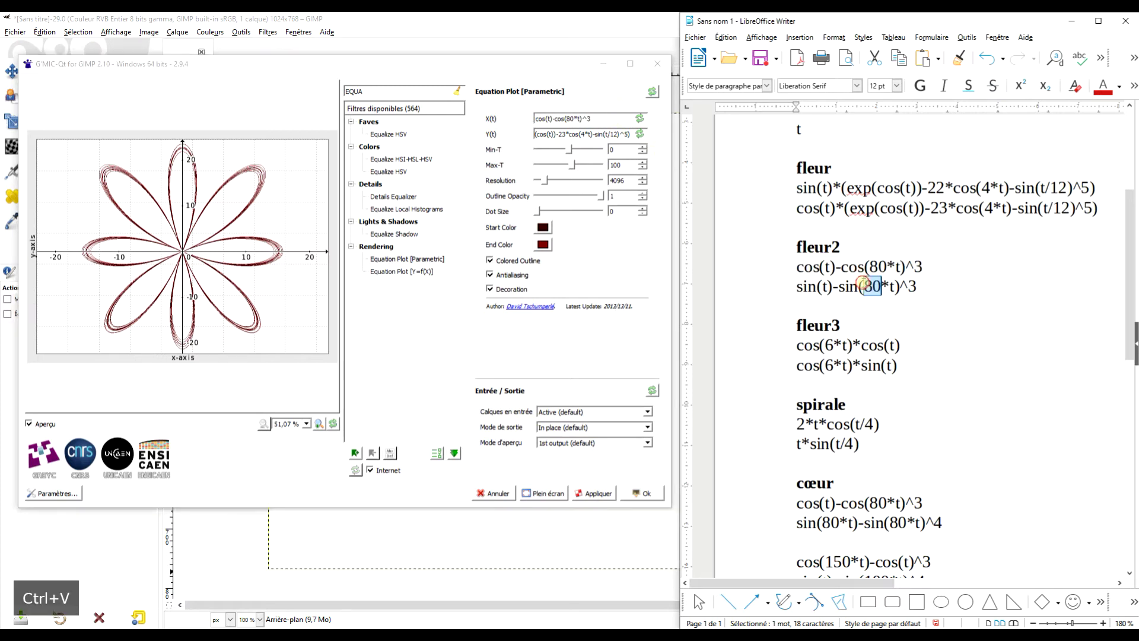
{"action": "triple_click", "coordinate": [862, 288]}
{"action": "key", "text": "ctrl+c"}
{"action": "left_click", "coordinate": [573, 134]}
{"action": "triple_click", "coordinate": [574, 134]}
{"action": "key", "text": "ctrl+v"}
{"action": "left_click", "coordinate": [608, 117]}
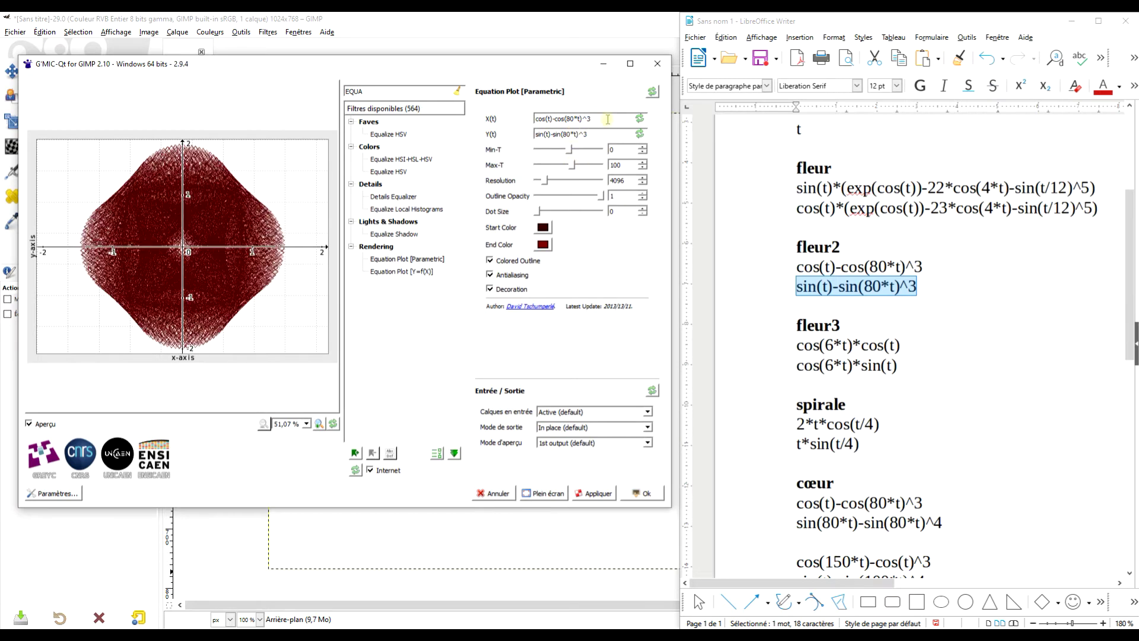
Narrow the plotted range of the "fleur2" curve by setting Min-T to 38 and Max-T to 74.
{"action": "left_click_drag", "start_coordinate": [572, 153], "coordinate": [570, 155]}
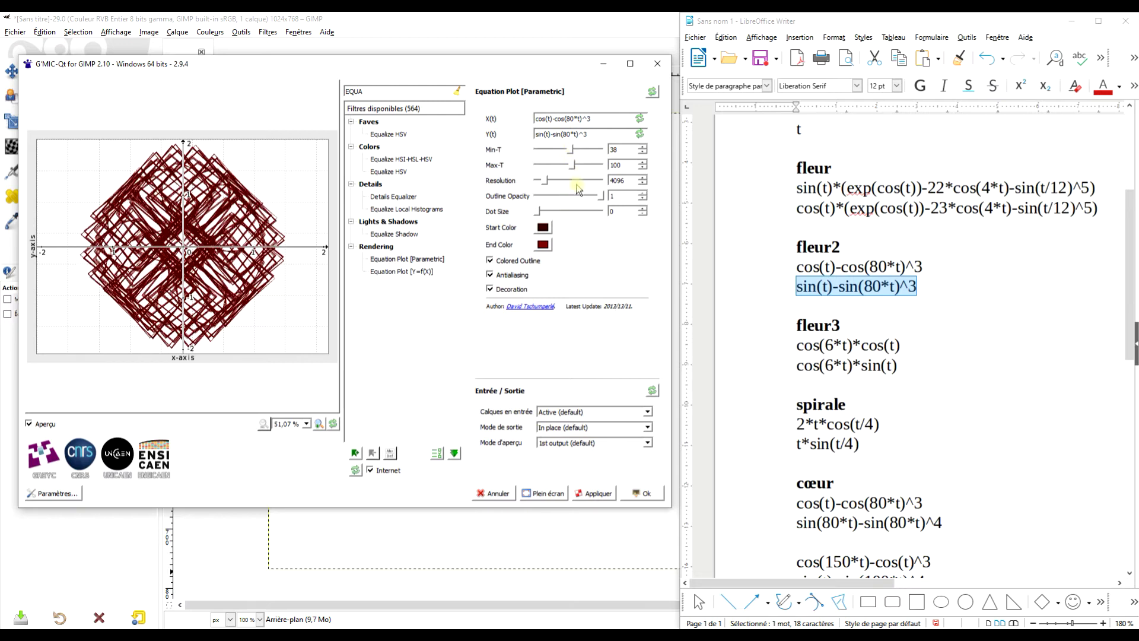
{"action": "left_click_drag", "start_coordinate": [573, 166], "coordinate": [573, 168]}
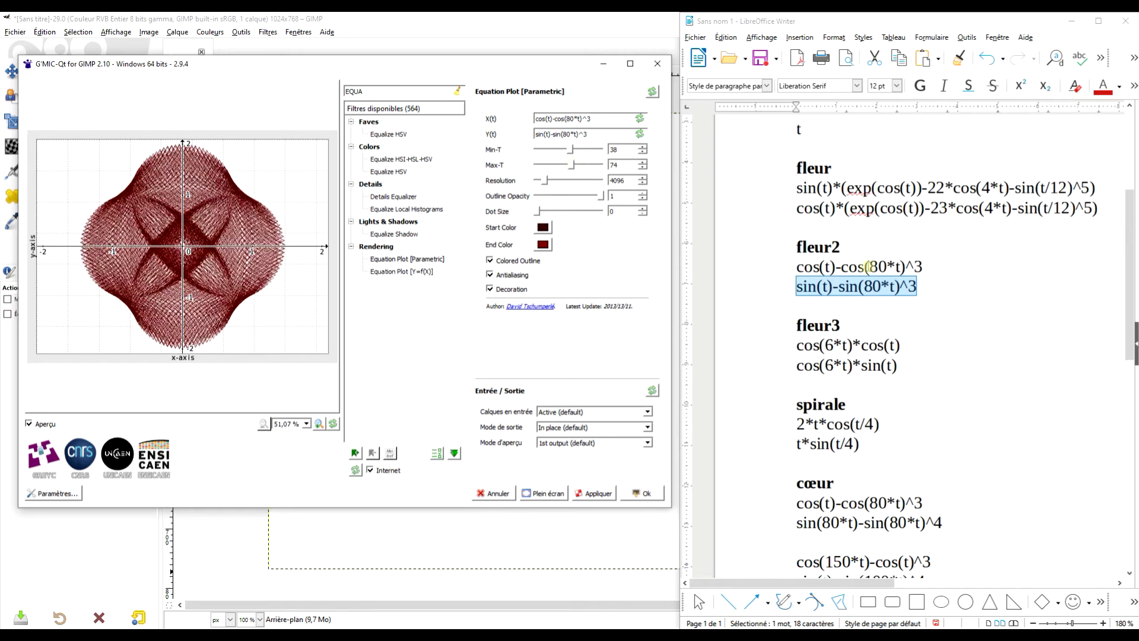
Copy the first "fleur3" formula from the notes and set X(t) to cos(6*t)*cos(t).
{"action": "left_click", "coordinate": [850, 343]}
{"action": "triple_click", "coordinate": [850, 343]}
{"action": "triple_click", "coordinate": [867, 343]}
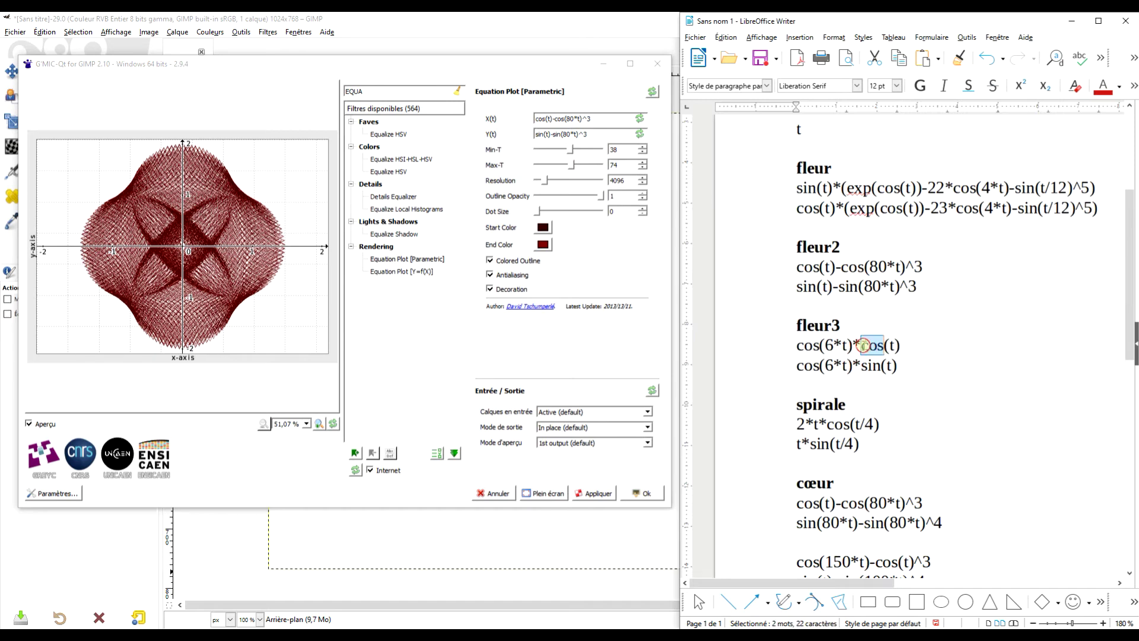
{"action": "left_click", "coordinate": [795, 343]}
{"action": "left_click", "coordinate": [940, 339], "text": "shift"}
{"action": "key", "text": "ctrl+c"}
{"action": "triple_click", "coordinate": [547, 119]}
{"action": "key", "text": "ctrl+v"}
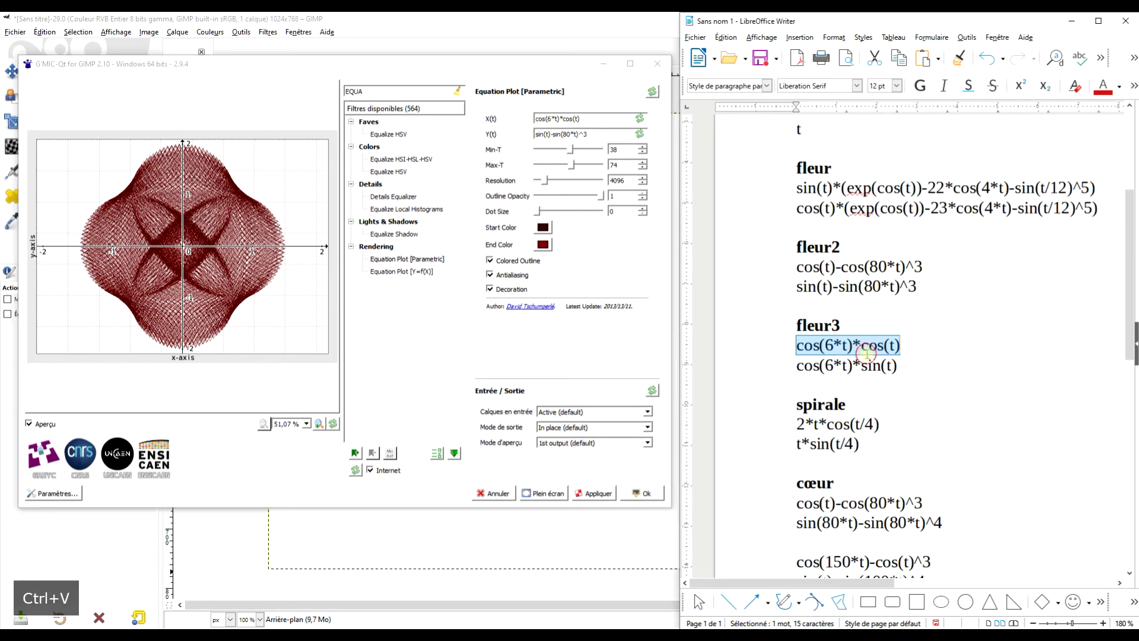
Copy the second "fleur3" formula from the notes and set Y(t) to cos(6*t)*sin(t).
{"action": "triple_click", "coordinate": [866, 364]}
{"action": "key", "text": "ctrl+c"}
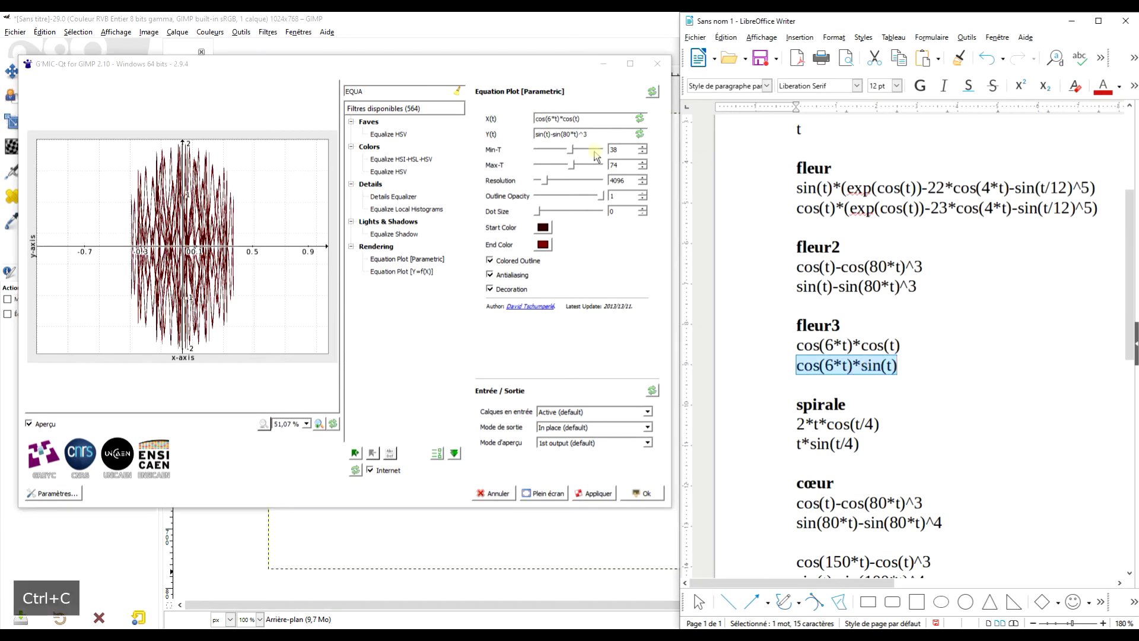
{"action": "triple_click", "coordinate": [560, 134]}
{"action": "key", "text": "ctrl+v"}
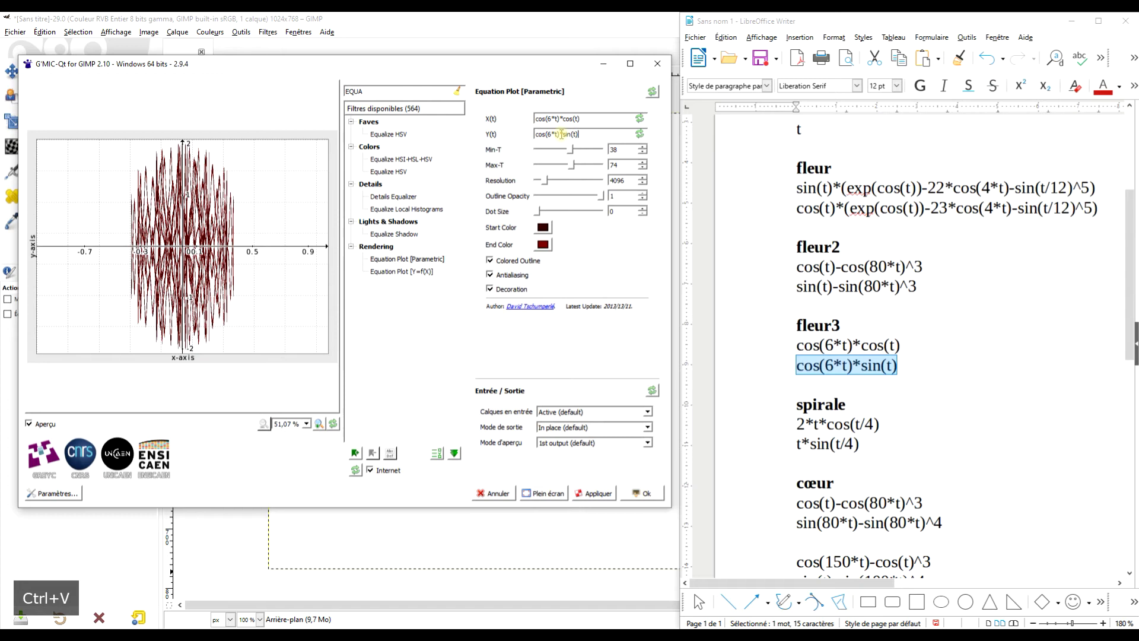
{"action": "left_click", "coordinate": [605, 118]}
Copy the first "spirale" formula from the notes and set X(t) to 2*t*cos(t/4).
{"action": "scroll", "coordinate": [932, 401], "scroll_direction": "down", "scroll_amount": 3}
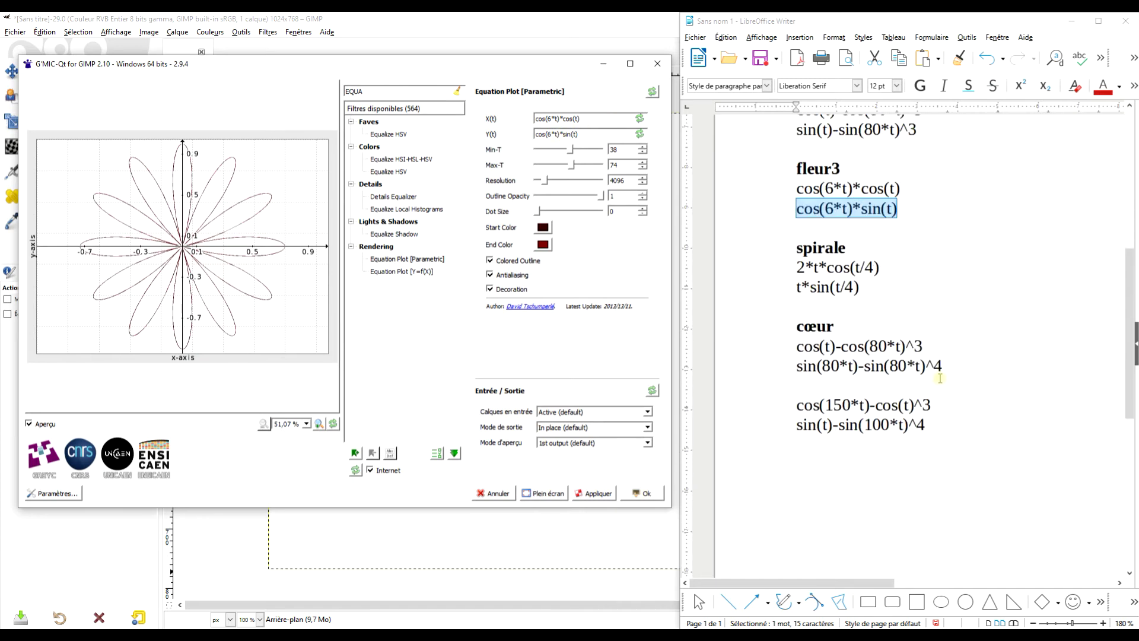
{"action": "triple_click", "coordinate": [842, 268]}
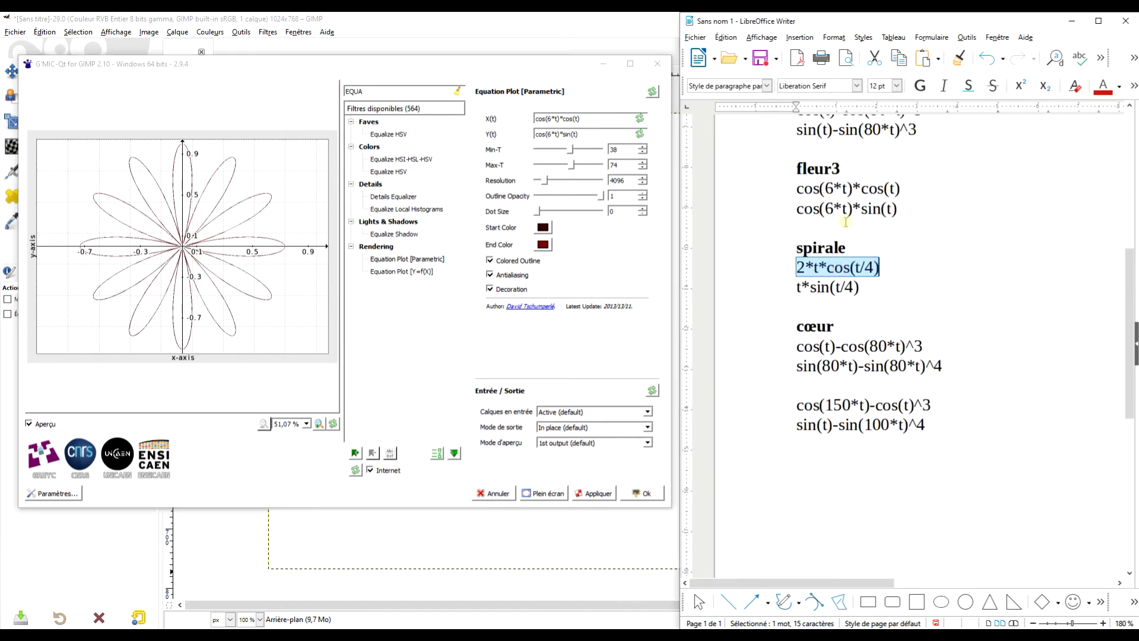
{"action": "key", "text": "ctrl+c"}
{"action": "triple_click", "coordinate": [552, 119]}
{"action": "key", "text": "ctrl+v"}
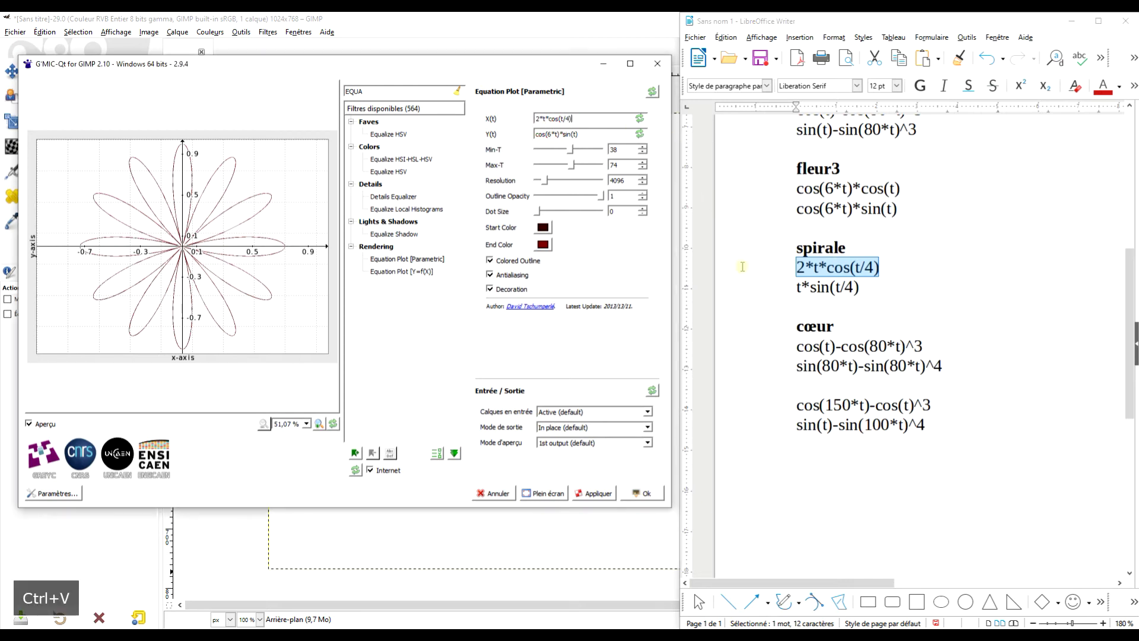
Copy the second "spirale" formula from the notes and set Y(t) to t*sin(t/4).
{"action": "triple_click", "coordinate": [819, 288]}
{"action": "key", "text": "ctrl+c"}
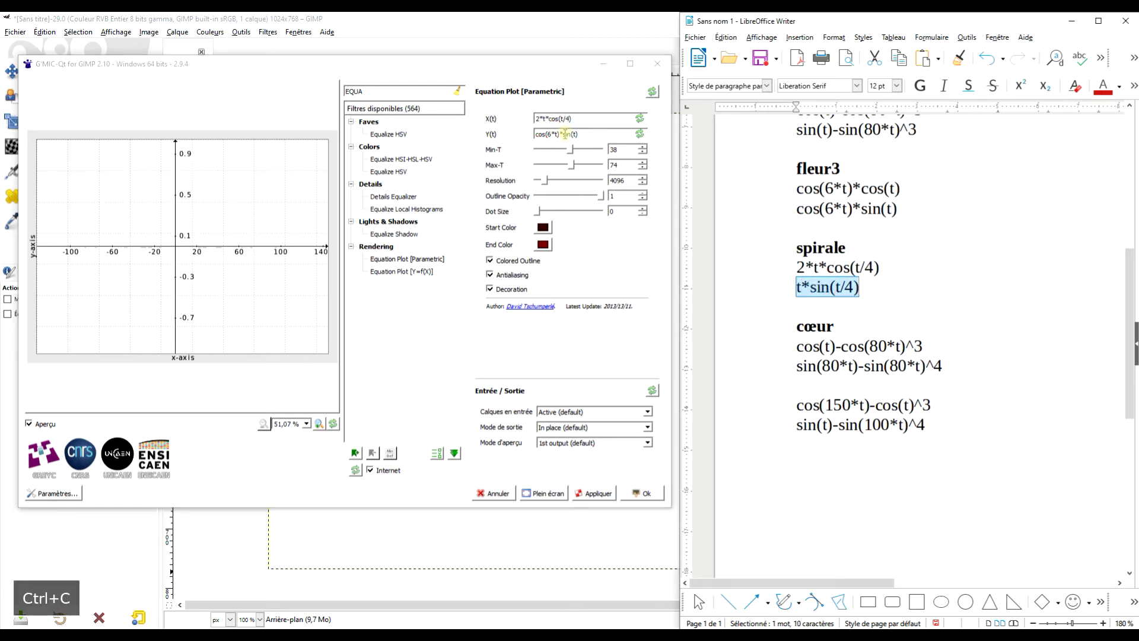
{"action": "triple_click", "coordinate": [552, 133]}
{"action": "key", "text": "ctrl+v"}
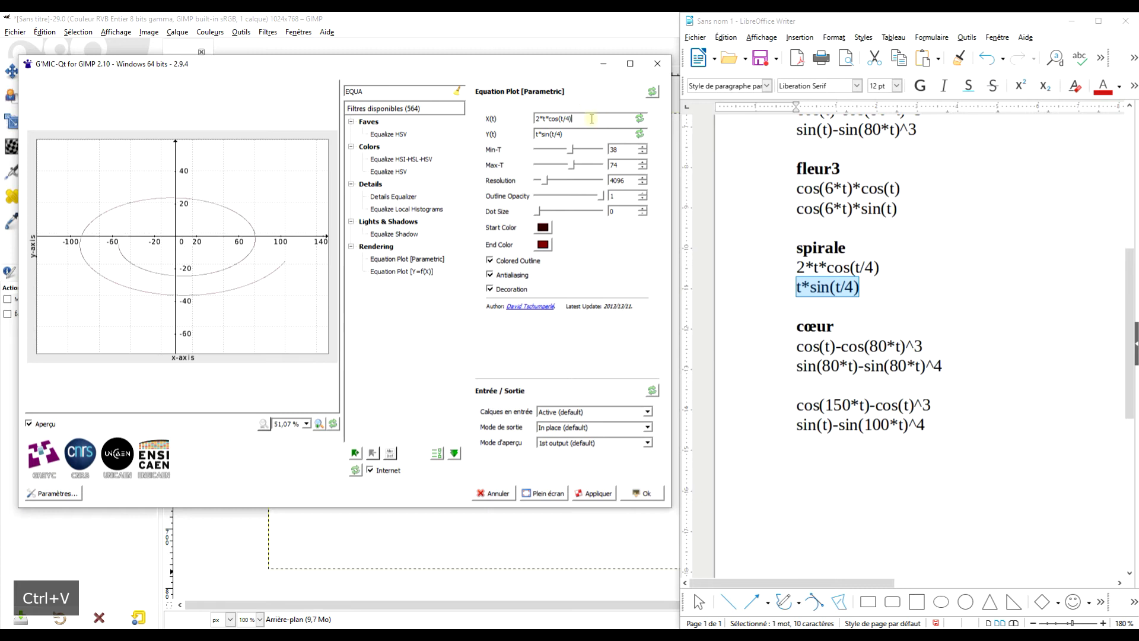
Reset the Equation Plot parameters to their defaults and set Y(t) to t*sin(t/4) again.
{"action": "left_click", "coordinate": [652, 90]}
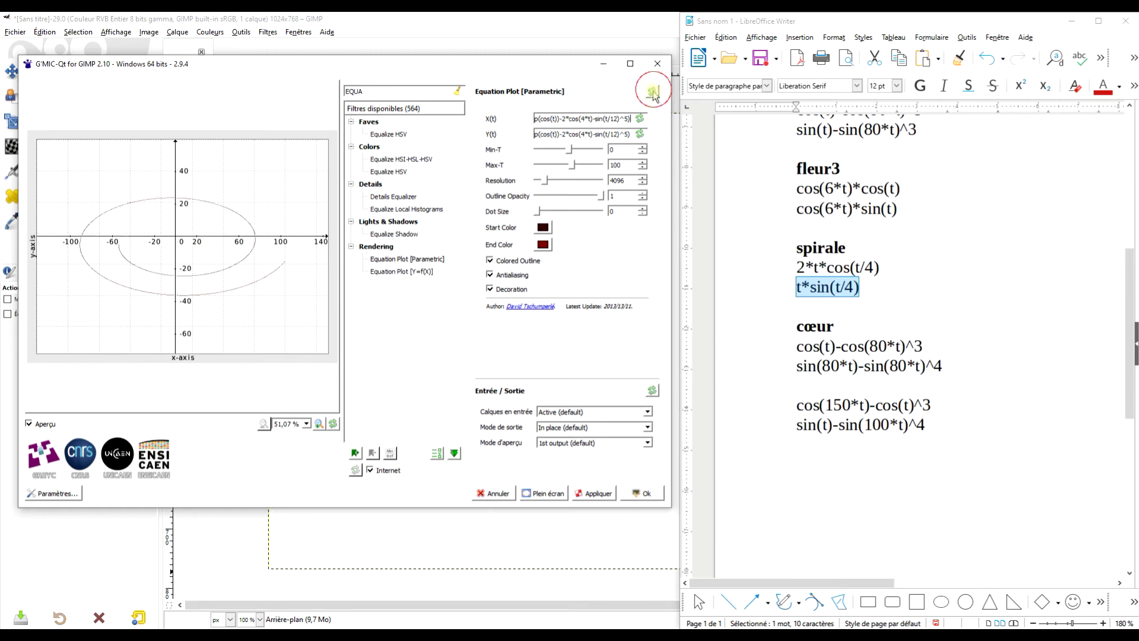
{"action": "triple_click", "coordinate": [591, 134]}
{"action": "key", "text": "ctrl+v"}
Copy the first "spirale" formula again and set X(t) to 2*t*cos(t/4).
{"action": "left_click_drag", "start_coordinate": [797, 267], "coordinate": [879, 267]}
{"action": "key", "text": "ctrl+c"}
{"action": "left_click", "coordinate": [564, 117]}
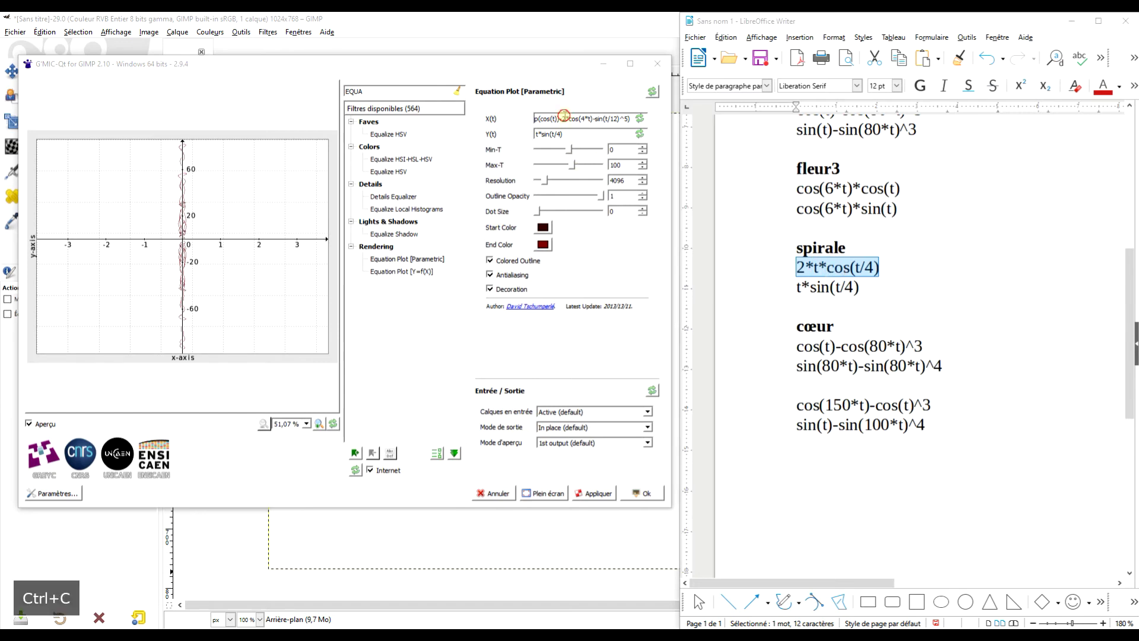
{"action": "triple_click", "coordinate": [564, 116]}
{"action": "key", "text": "ctrl+v"}
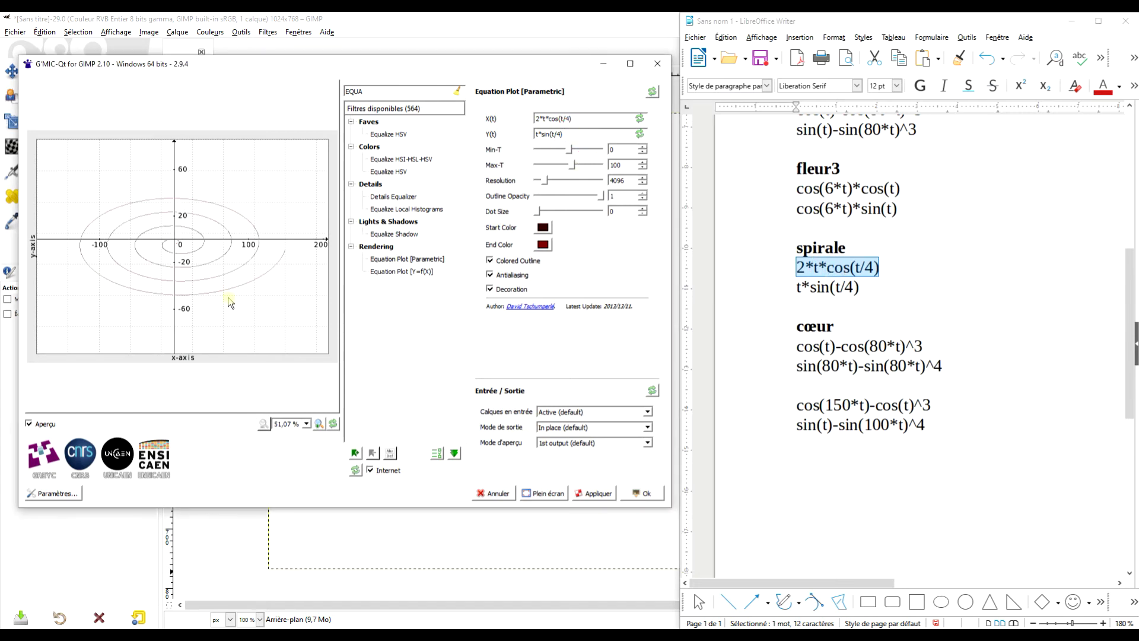
Copy the first "cœur" formula from the notes and set X(t) to cos(t)-cos(80*t)^3.
{"action": "triple_click", "coordinate": [865, 347]}
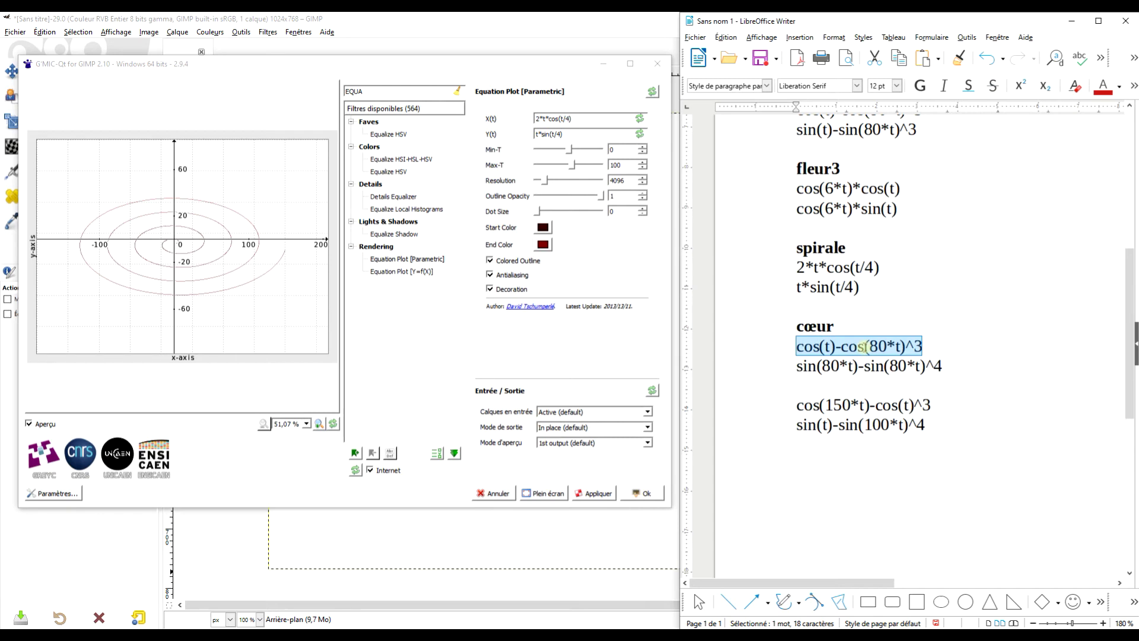
{"action": "key", "text": "ctrl+c"}
{"action": "left_click", "coordinate": [563, 117]}
{"action": "triple_click", "coordinate": [564, 117]}
{"action": "key", "text": "ctrl+v"}
Copy the second "cœur" formula from the notes and set Y(t) to sin(80*t)-sin(80*t)^4.
{"action": "triple_click", "coordinate": [842, 368]}
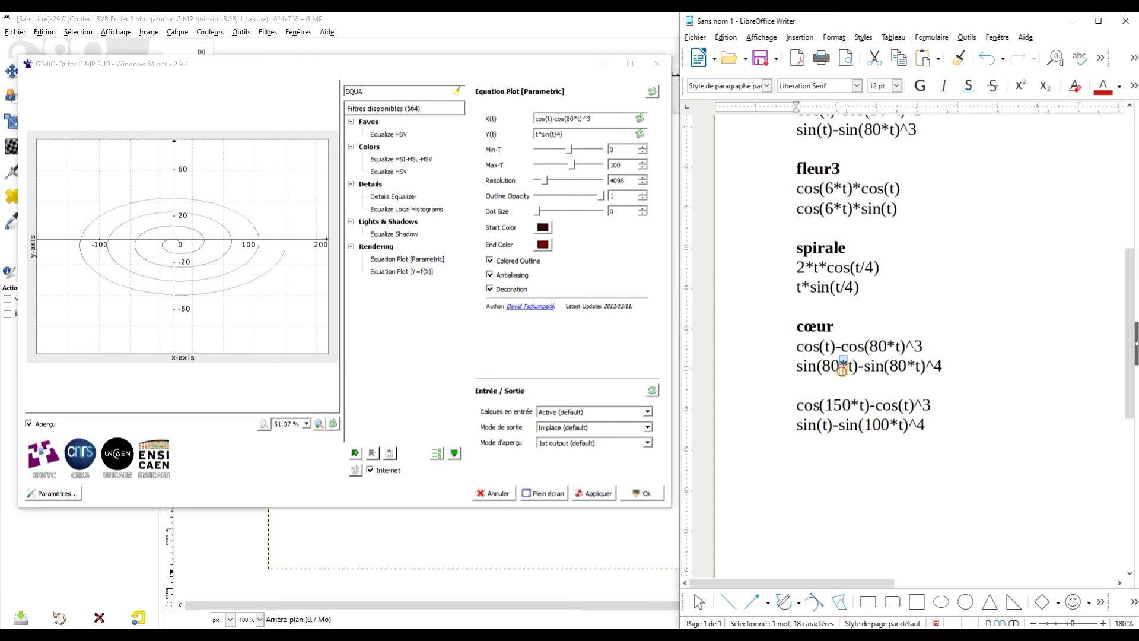
{"action": "key", "text": "ctrl+c"}
{"action": "triple_click", "coordinate": [561, 134]}
{"action": "key", "text": "ctrl+v"}
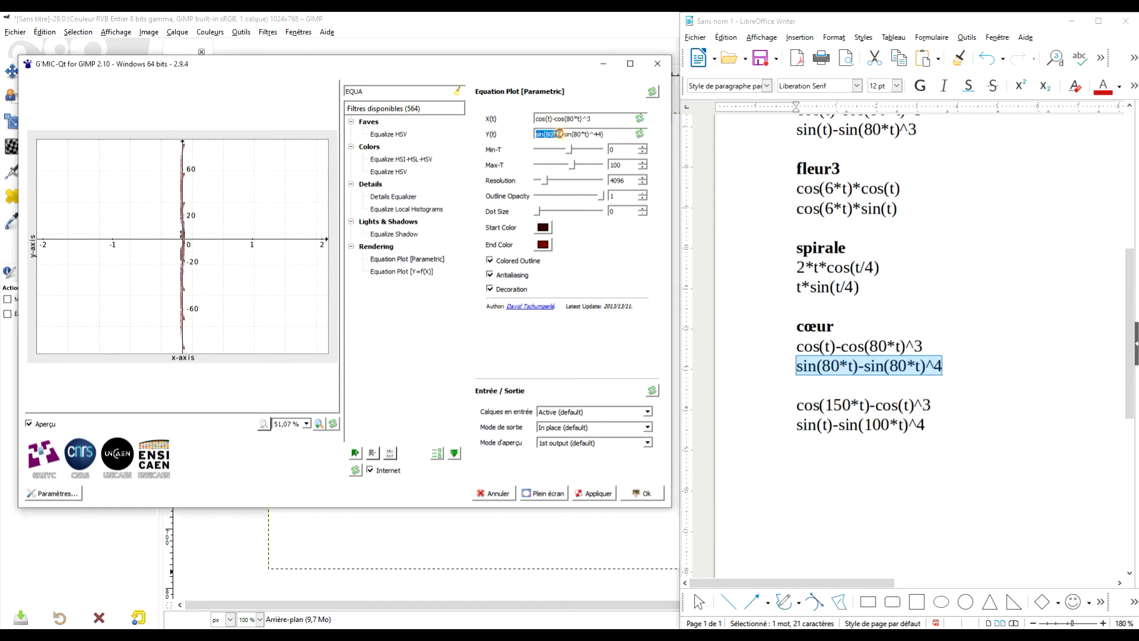
{"action": "triple_click", "coordinate": [561, 134]}
{"action": "key", "text": "ctrl+v"}
{"action": "left_click", "coordinate": [590, 119]}
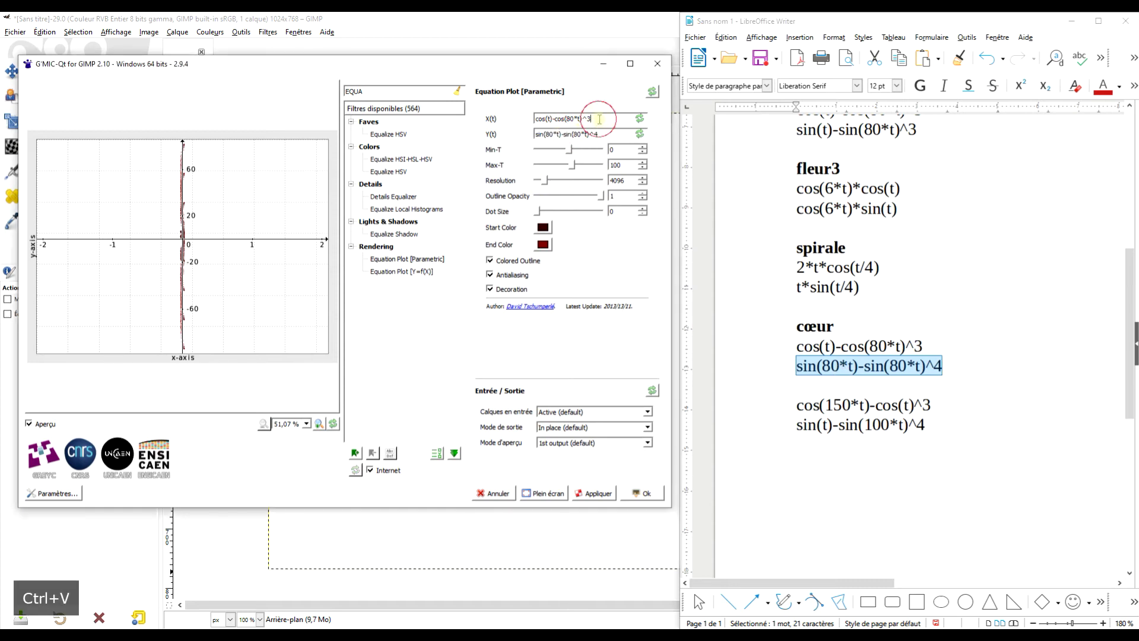
Narrow the plotted range of the "cœur" curve by setting Min-T to 74 and Max-T to 80.
{"action": "left_click", "coordinate": [569, 153]}
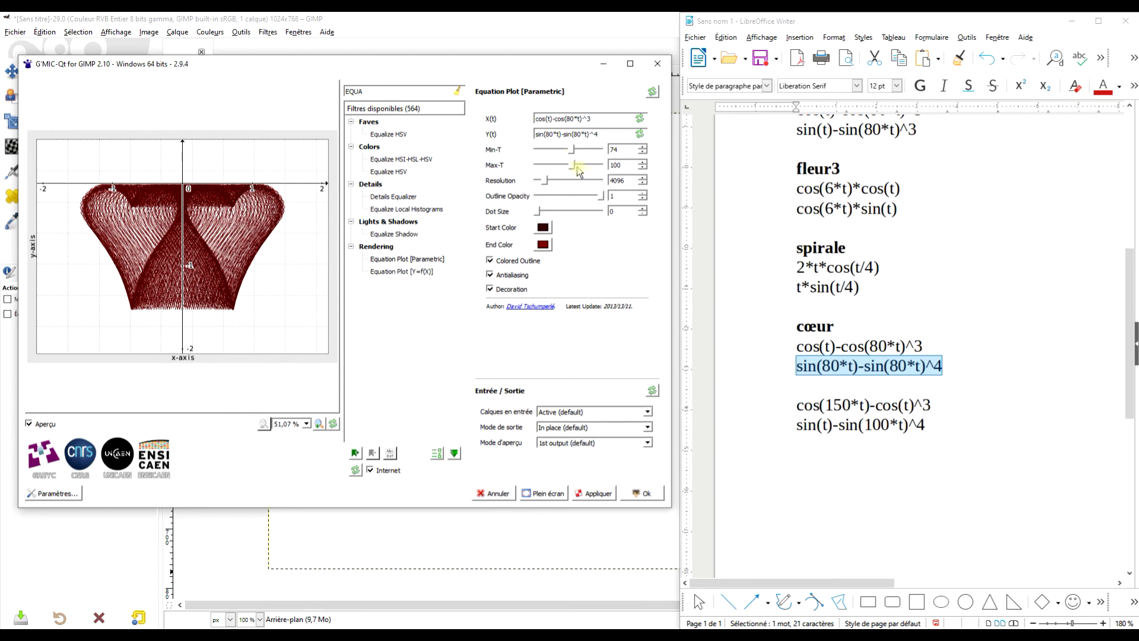
{"action": "scroll", "coordinate": [643, 168], "scroll_direction": "down", "scroll_amount": 2}
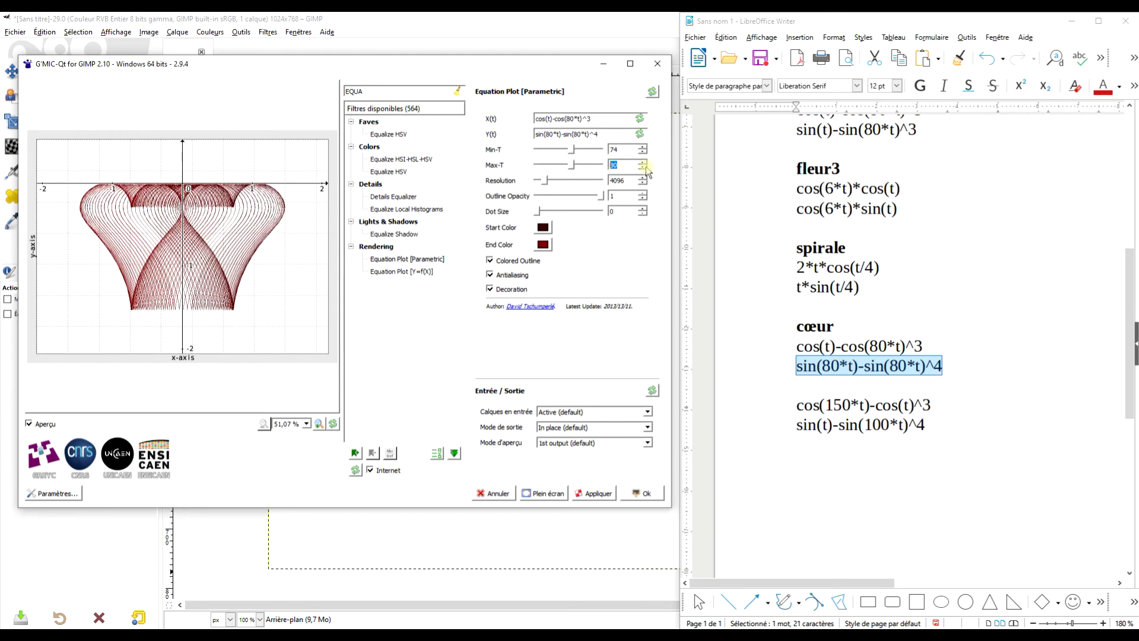
Copy the first formula of the last pair in the notes and set X(t) to cos(150*t)-cos(t)^3.
{"action": "left_click", "coordinate": [840, 404]}
{"action": "triple_click", "coordinate": [840, 404]}
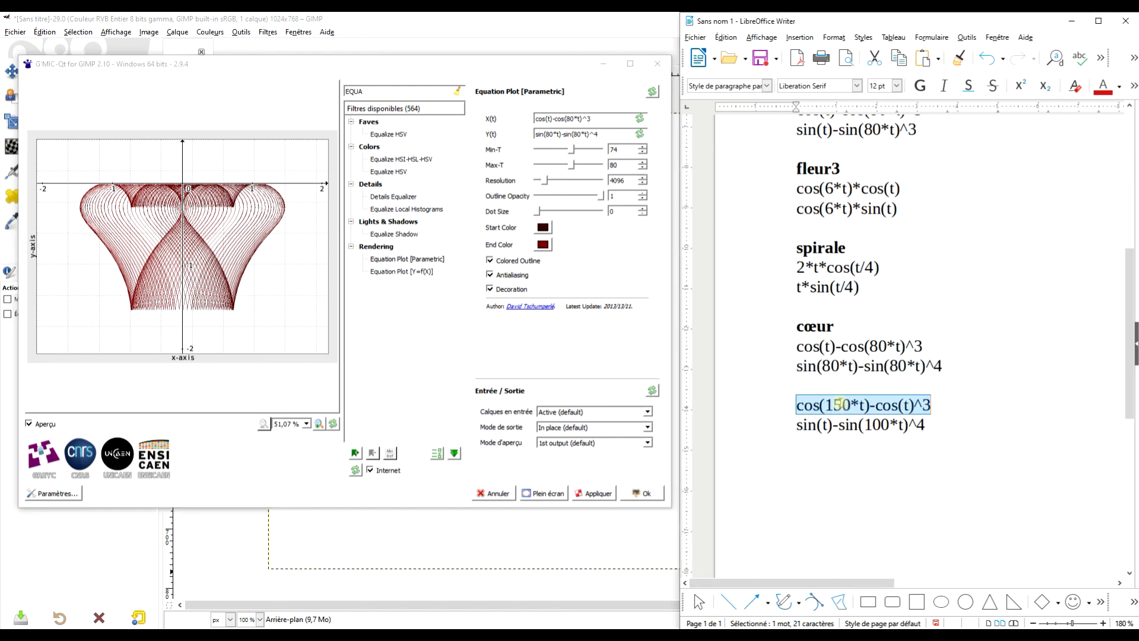
{"action": "key", "text": "ctrl+c"}
{"action": "left_click", "coordinate": [579, 118]}
{"action": "left_click_drag", "start_coordinate": [535, 118], "coordinate": [578, 119]}
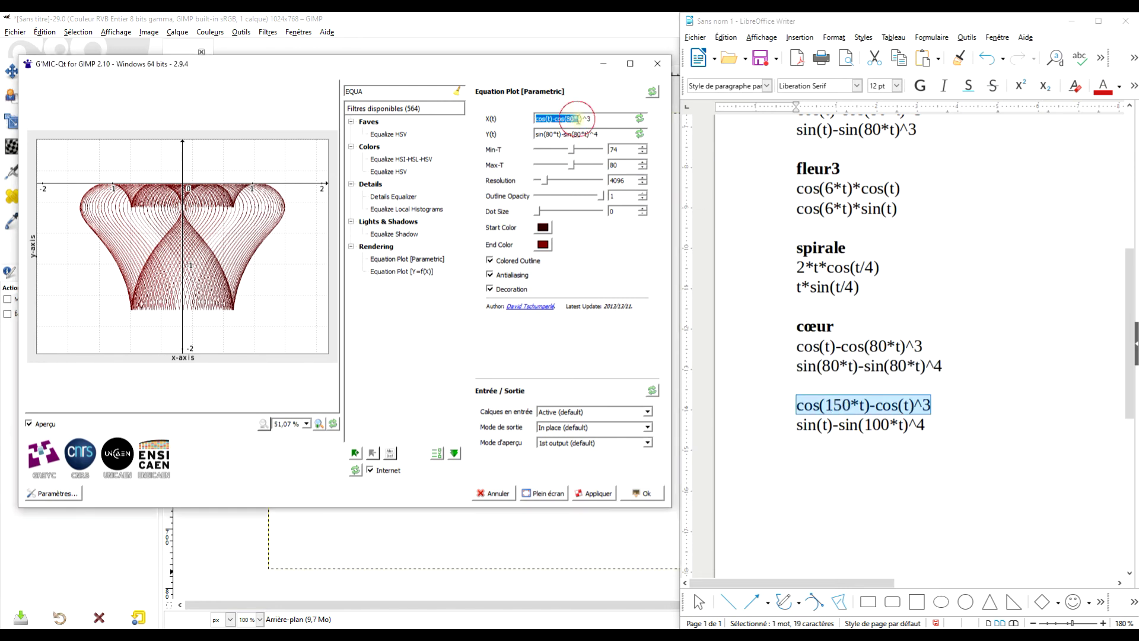
{"action": "triple_click", "coordinate": [579, 119]}
{"action": "key", "text": "ctrl+v"}
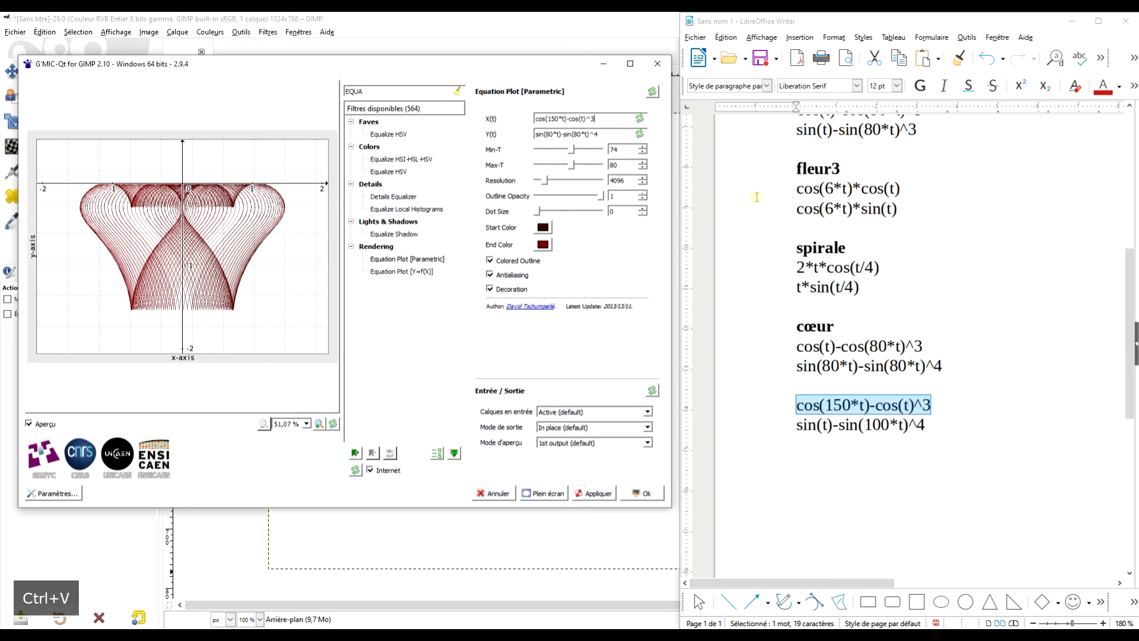
Copy the second formula of the last pair in the notes and set Y(t) to sin(t)-sin(100*t)^4.
{"action": "triple_click", "coordinate": [868, 424]}
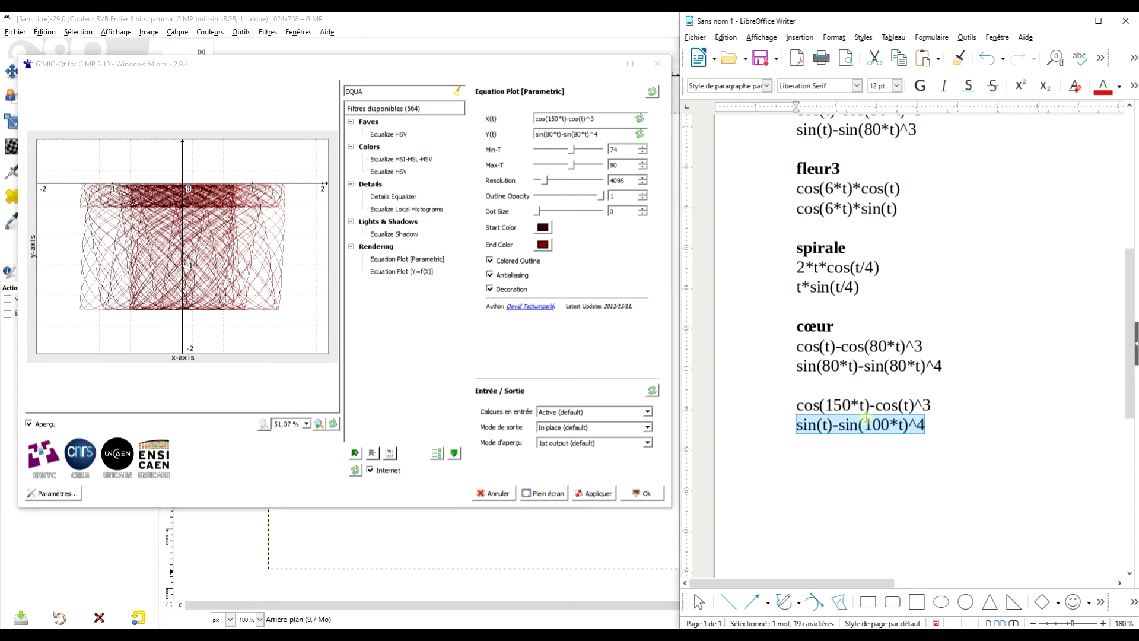
{"action": "key", "text": "ctrl+c"}
{"action": "left_click", "coordinate": [582, 134]}
{"action": "triple_click", "coordinate": [582, 134]}
{"action": "left_click", "coordinate": [582, 133]}
{"action": "triple_click", "coordinate": [581, 134]}
{"action": "key", "text": "ctrl+v"}
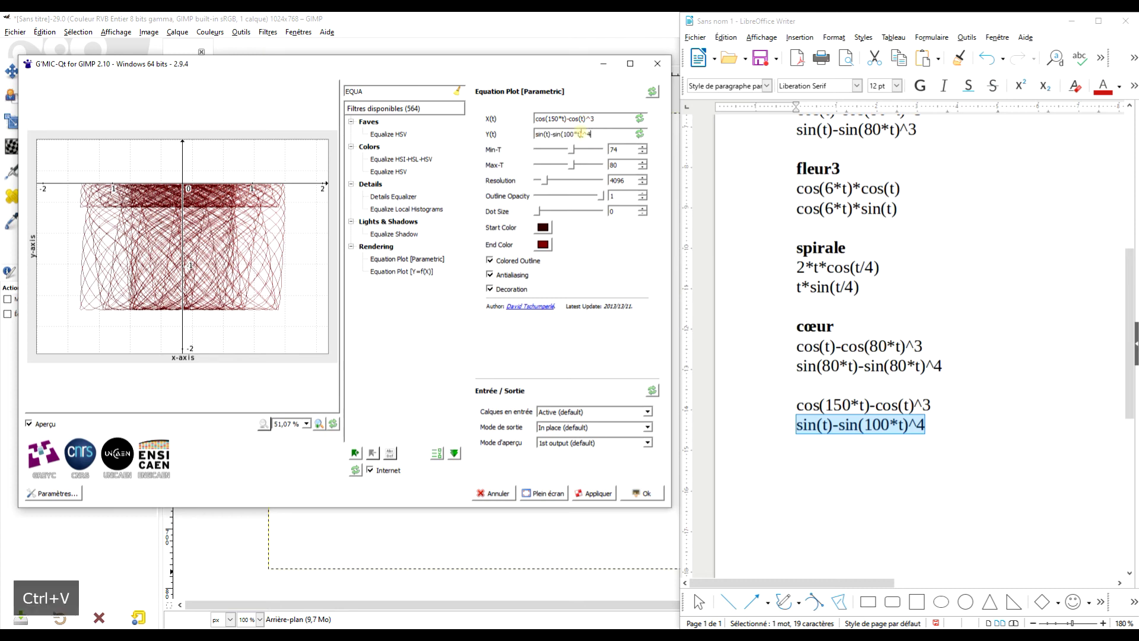
Return to the "cœur" curve by copying its first formula and setting X(t) to cos(t)-cos(80*t)^3.
{"action": "left_click", "coordinate": [838, 365]}
{"action": "scroll", "coordinate": [839, 365], "scroll_direction": "up", "scroll_amount": 5}
{"action": "scroll", "coordinate": [892, 338], "scroll_direction": "down", "scroll_amount": 2}
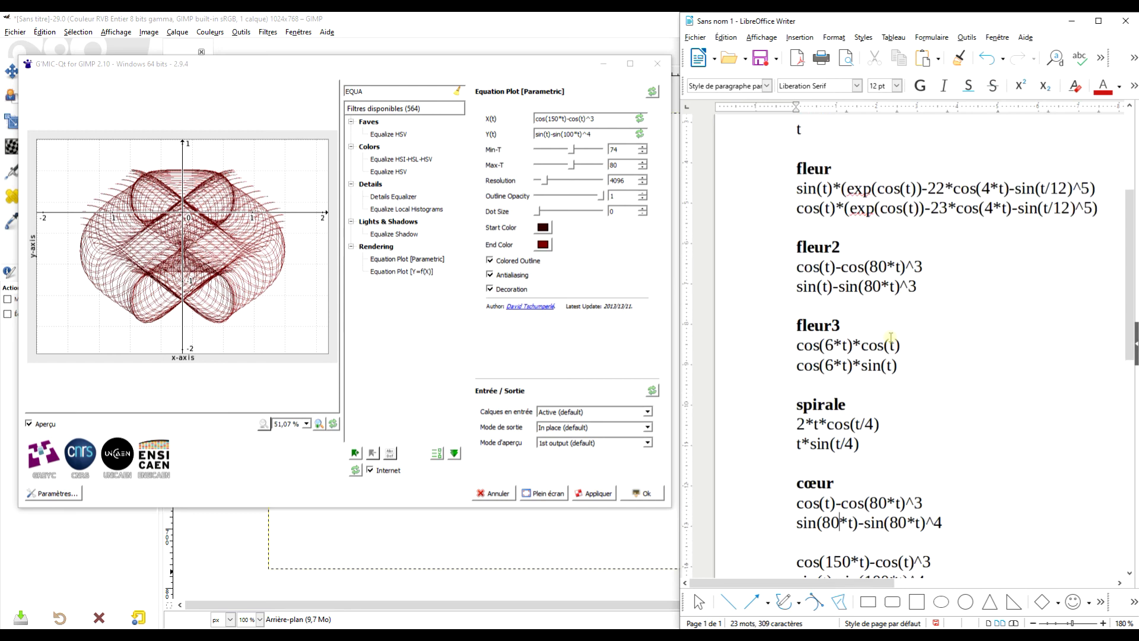
{"action": "scroll", "coordinate": [891, 339], "scroll_direction": "down", "scroll_amount": 3}
{"action": "triple_click", "coordinate": [852, 397]}
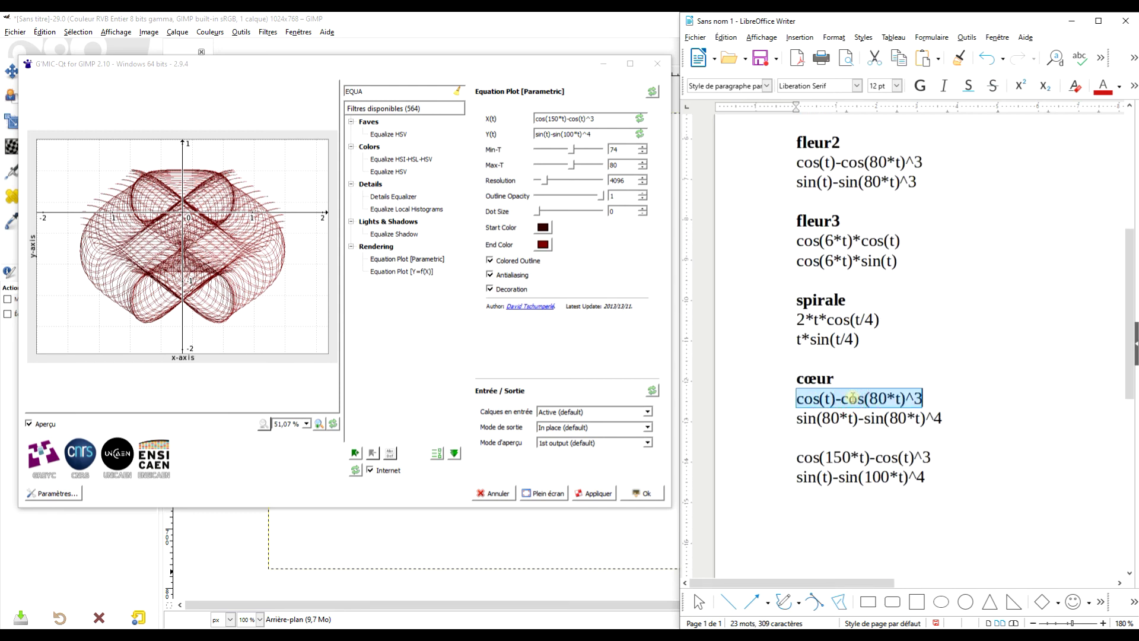
{"action": "key", "text": "ctrl+c"}
{"action": "triple_click", "coordinate": [572, 118]}
{"action": "key", "text": "ctrl+v"}
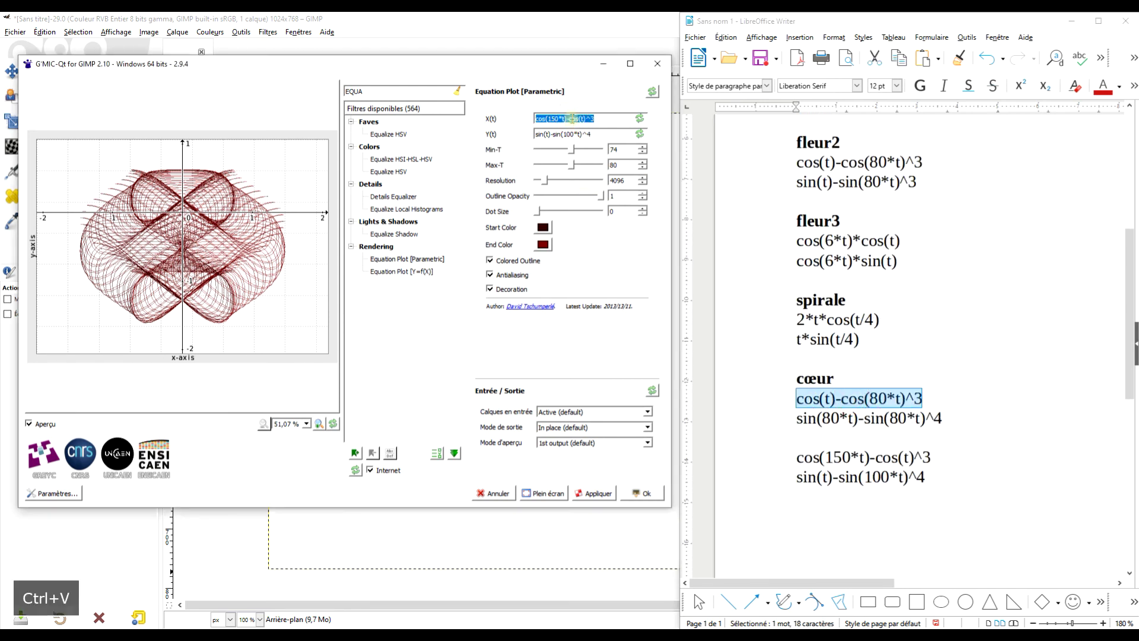
Copy the second "cœur" formula again and set Y(t) to sin(80*t)-sin(80*t)^4.
{"action": "left_click", "coordinate": [899, 416]}
{"action": "triple_click", "coordinate": [912, 415]}
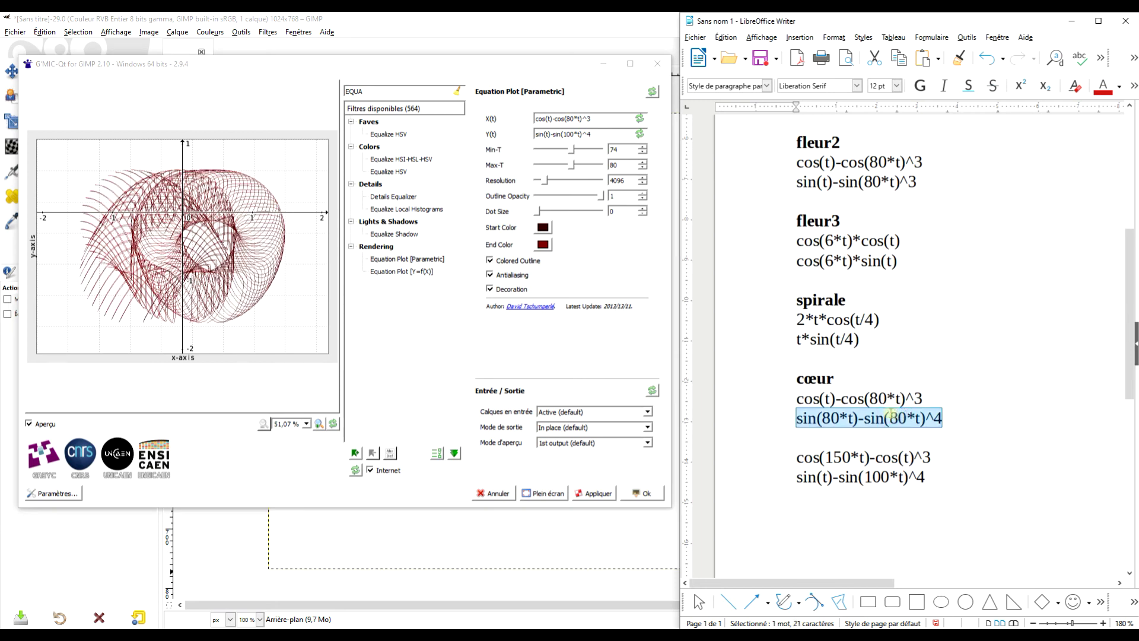
{"action": "key", "text": "ctrl+c"}
{"action": "left_click", "coordinate": [570, 134]}
{"action": "triple_click", "coordinate": [570, 134]}
{"action": "key", "text": "ctrl+v"}
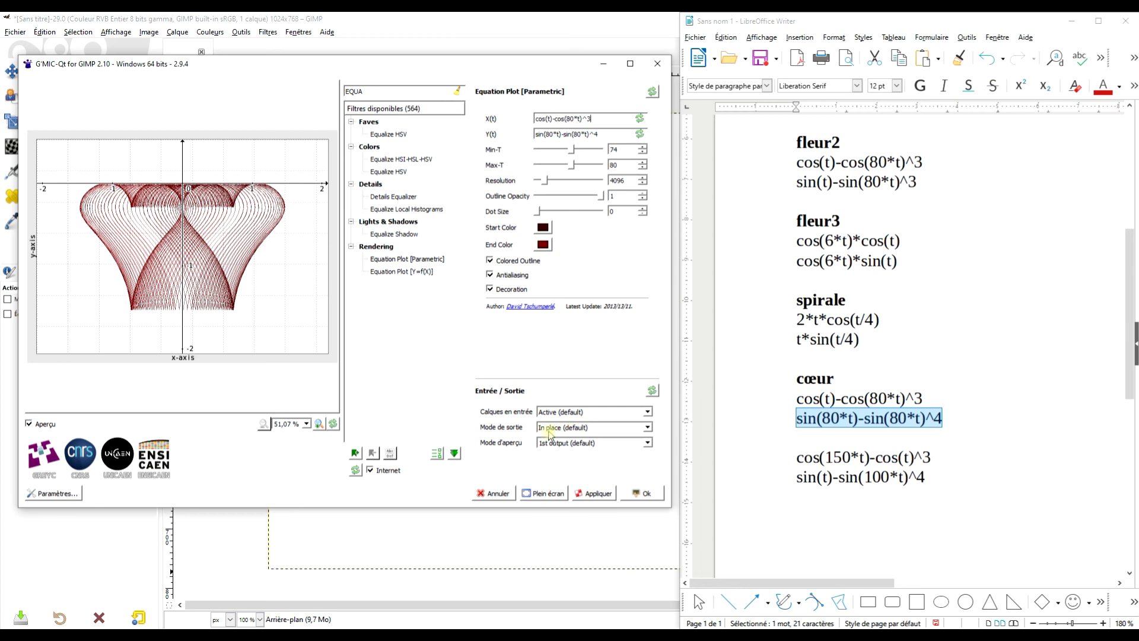
Apply the "cœur" plot to the image and minimize the Writer notes to view the whole canvas.
{"action": "left_click", "coordinate": [632, 494]}
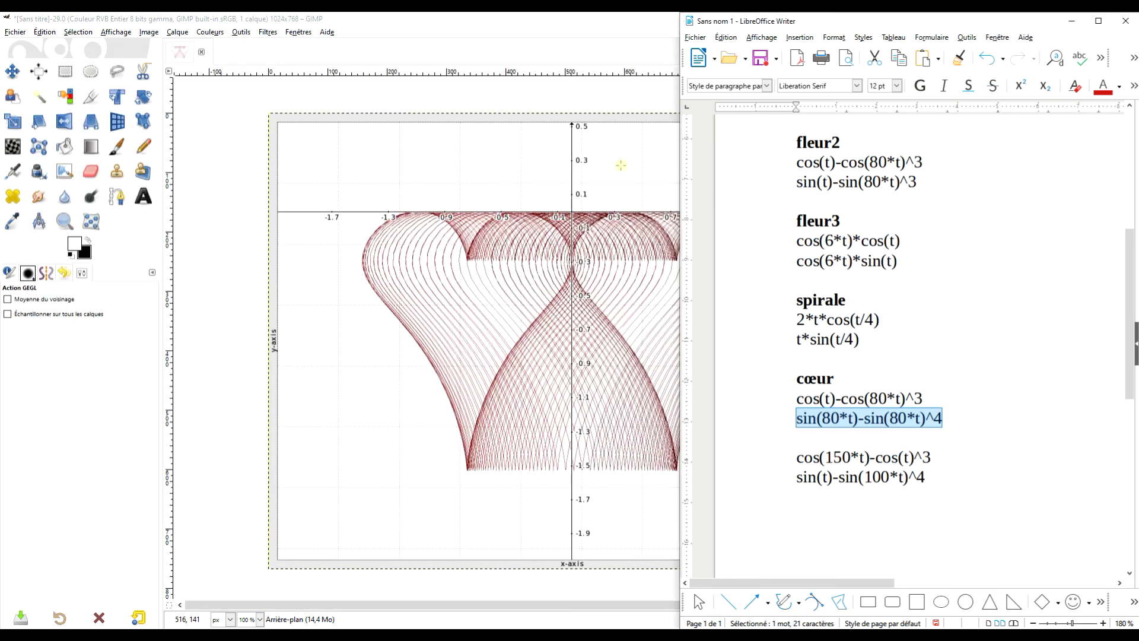
{"action": "left_click", "coordinate": [1072, 21]}
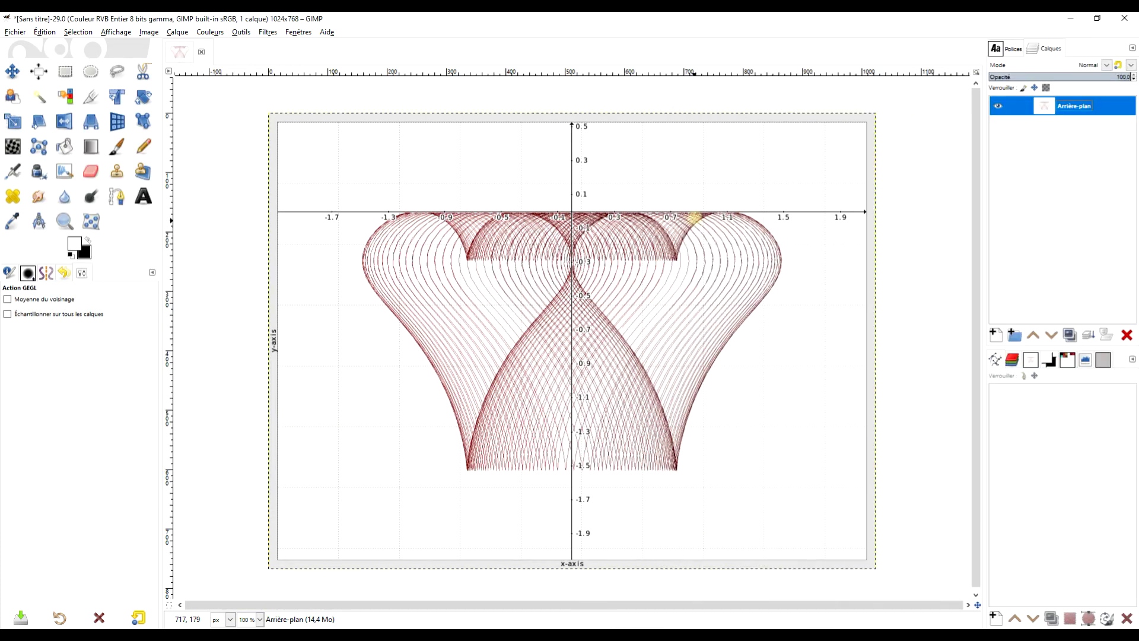
{"action": "left_click_drag", "start_coordinate": [735, 273], "coordinate": [721, 267]}
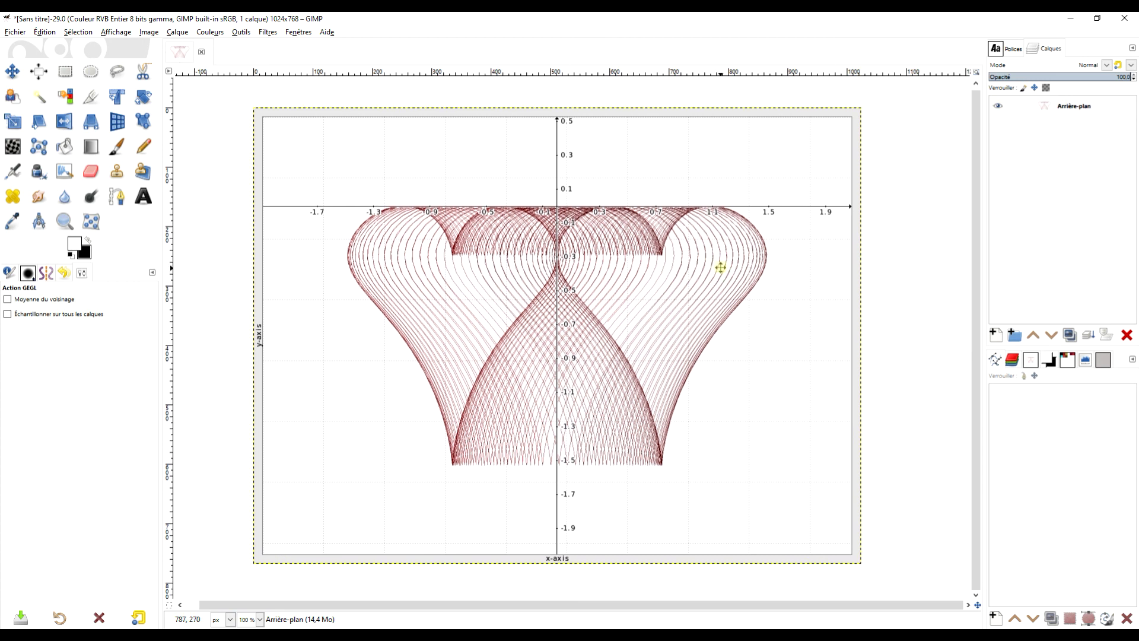
{"action": "left_click", "coordinate": [1059, 110]}
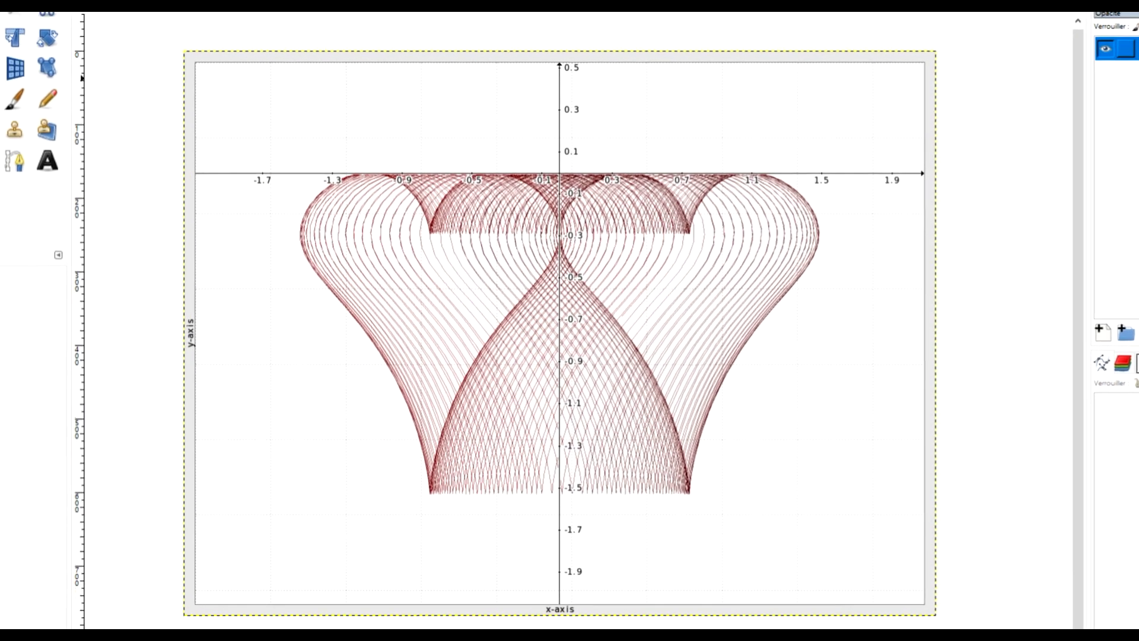